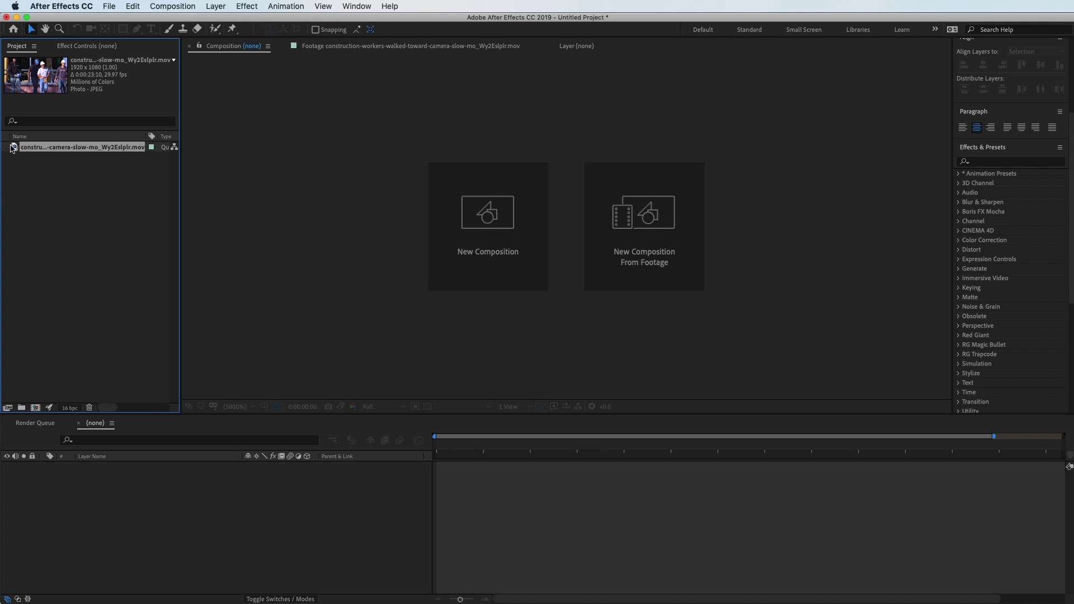
Step: Create a composition from the construction workers clip, RAM-preview it, and return to the start
{"action": "left_click_drag", "start_coordinate": [15, 147], "coordinate": [36, 409]}
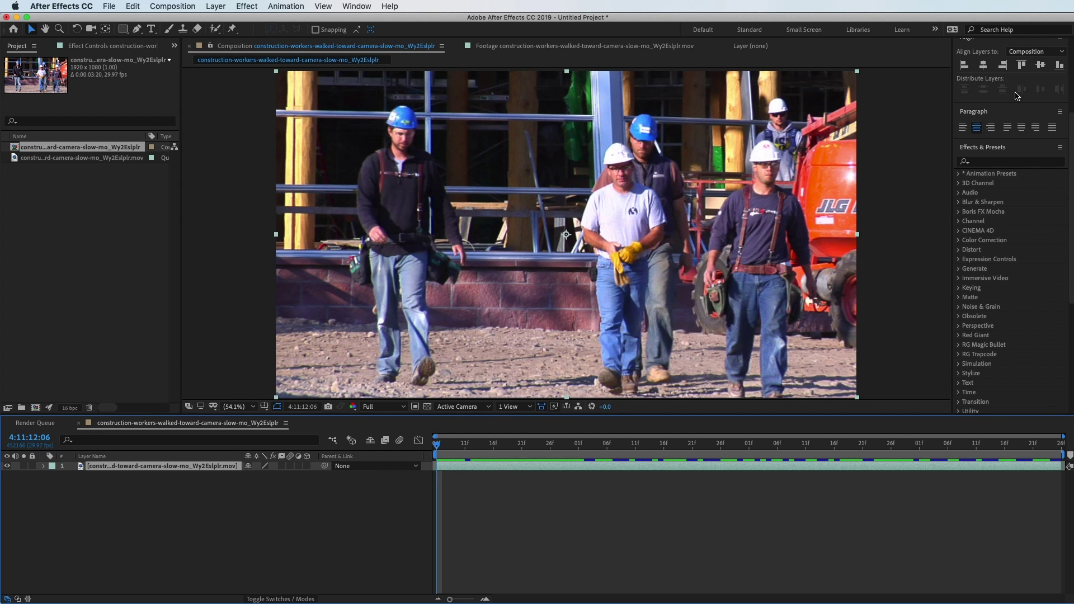
{"action": "scroll", "coordinate": [1004, 122], "scroll_direction": "up", "scroll_amount": 5}
{"action": "left_click", "coordinate": [1010, 135]}
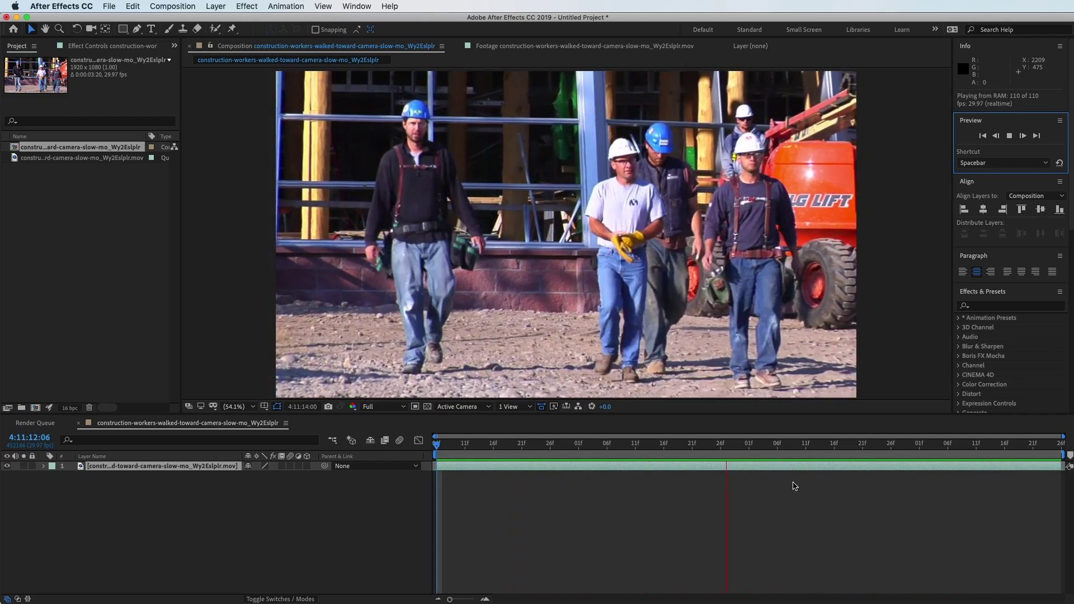
{"action": "left_click_drag", "start_coordinate": [759, 450], "coordinate": [636, 449]}
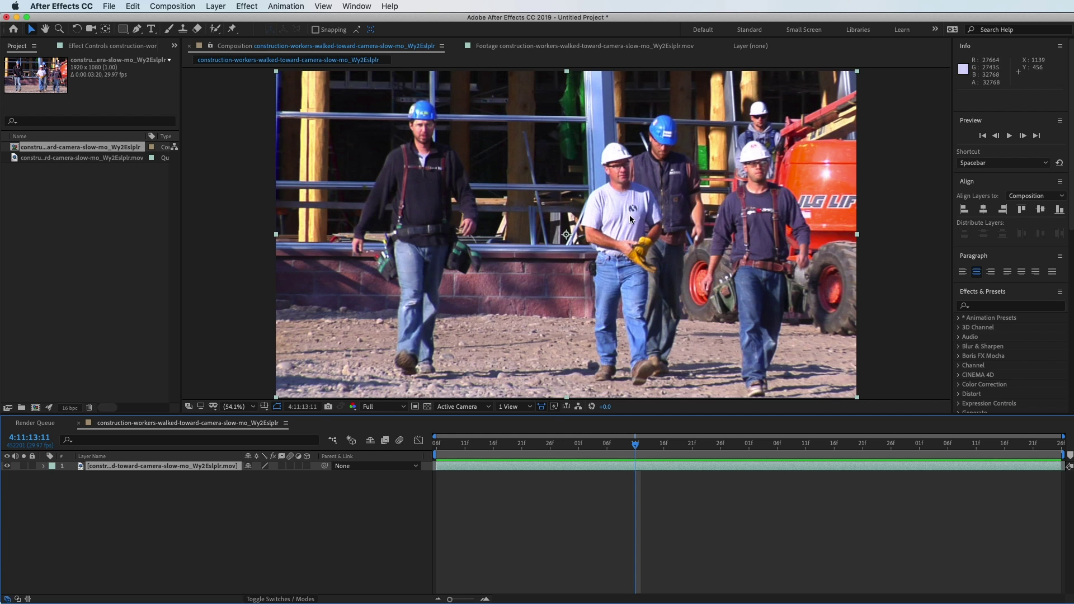
{"action": "left_click_drag", "start_coordinate": [640, 450], "coordinate": [408, 436]}
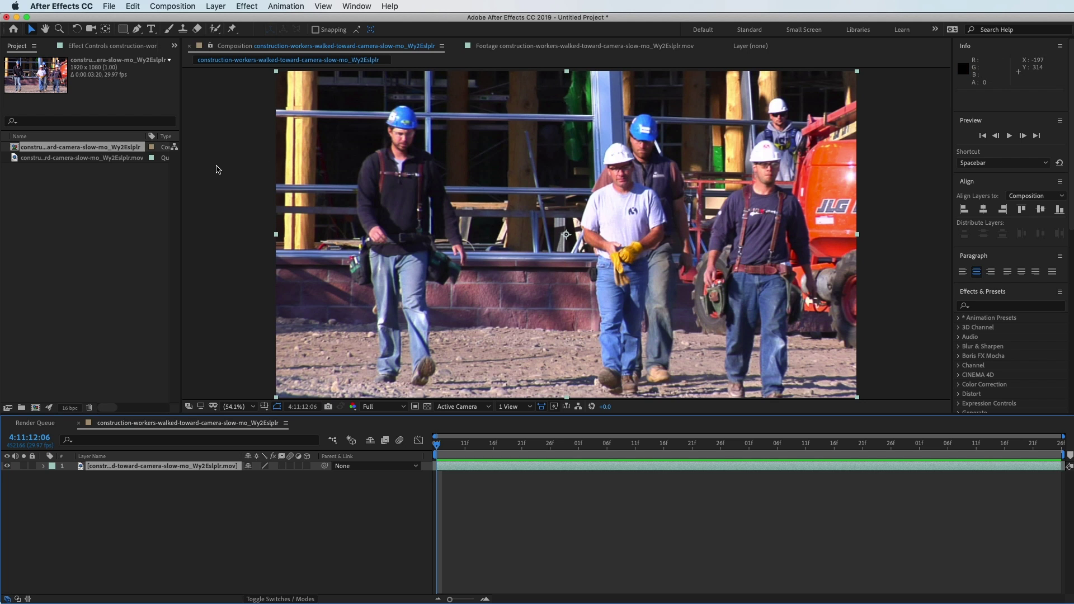
Step: Zoom in to 200% on the chest and draw a closed Bezier Pen mask around the shirt logo
{"action": "left_click", "coordinate": [136, 29]}
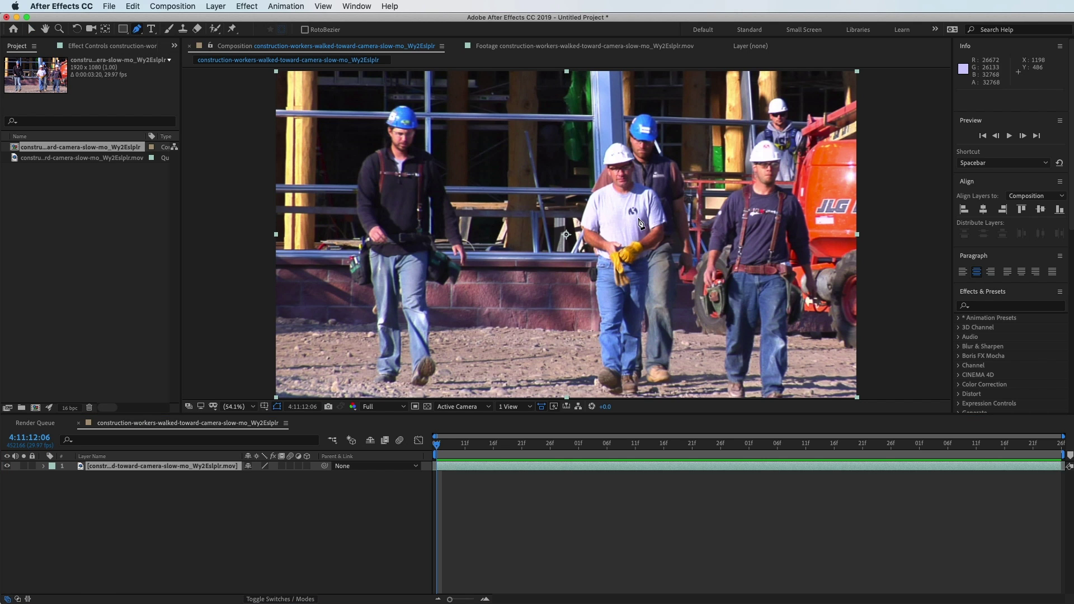
{"action": "key", "text": "slash"}
{"action": "key", "text": "h"}
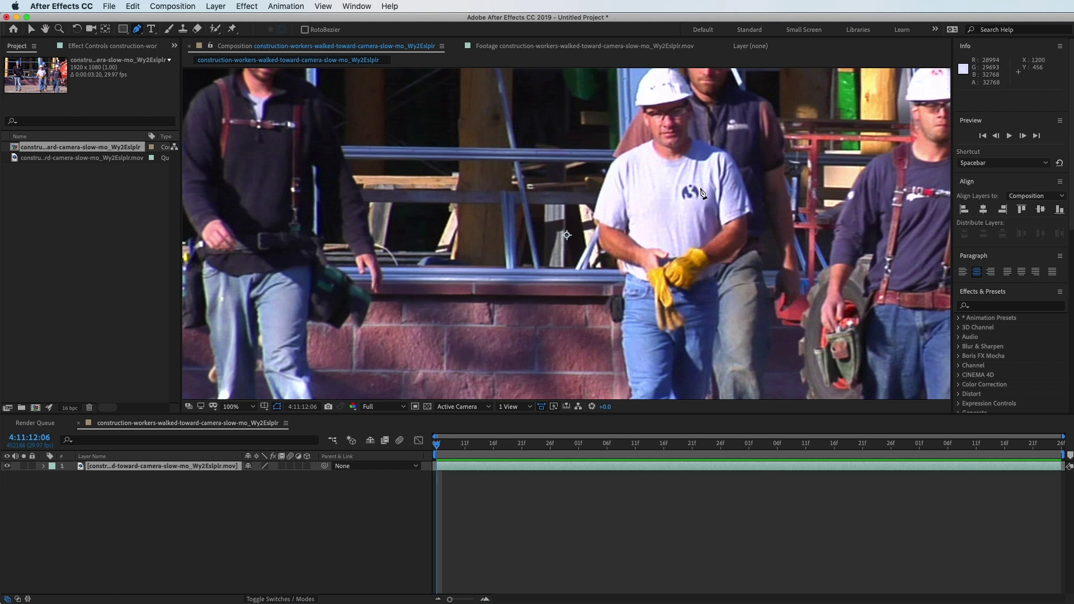
{"action": "left_click_drag", "start_coordinate": [694, 187], "coordinate": [621, 186]}
{"action": "scroll", "coordinate": [680, 192], "scroll_direction": "up", "scroll_amount": 1}
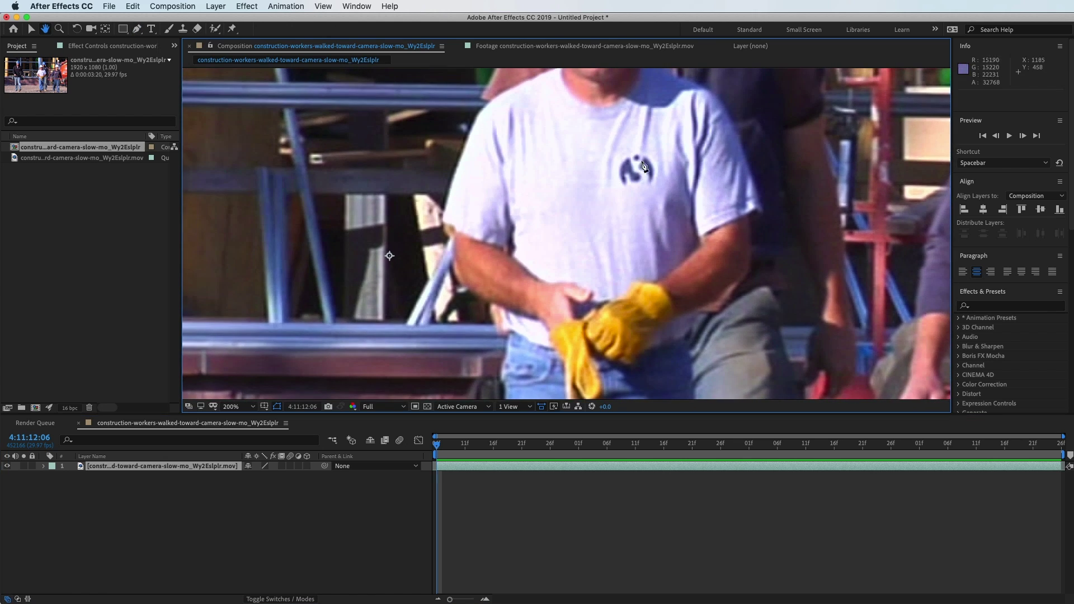
{"action": "key", "text": "g"}
{"action": "mouse_move", "coordinate": [632, 152]}
{"action": "left_mouse_down"}
{"action": "mouse_move", "coordinate": [613, 177]}
{"action": "mouse_move", "coordinate": [642, 193]}
{"action": "mouse_move", "coordinate": [665, 172]}
{"action": "mouse_move", "coordinate": [631, 152]}
{"action": "left_mouse_up"}
{"action": "left_click", "coordinate": [632, 151]}
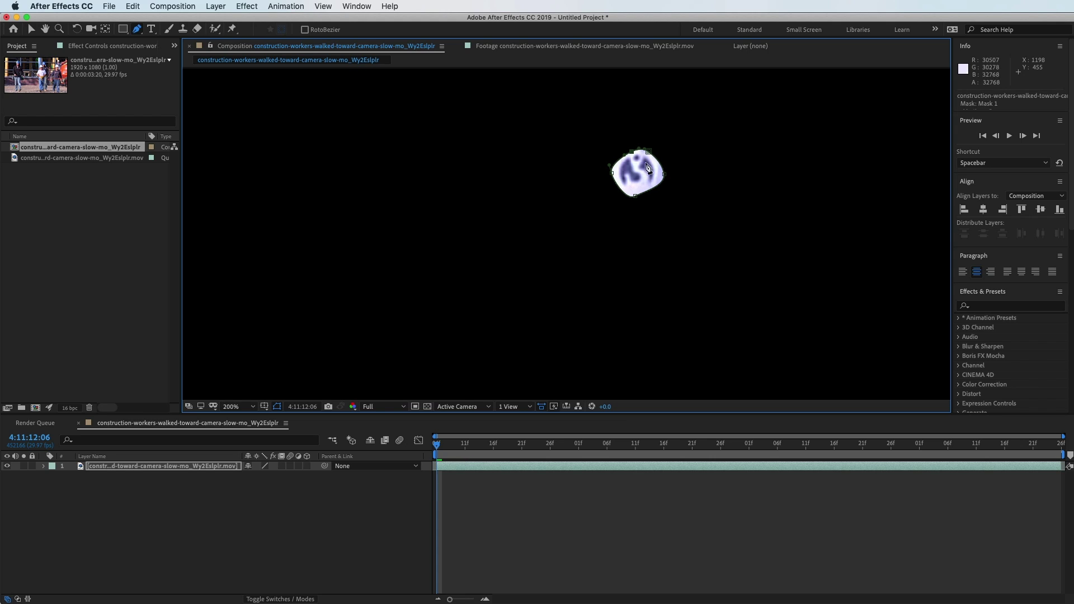
{"action": "left_click", "coordinate": [31, 31]}
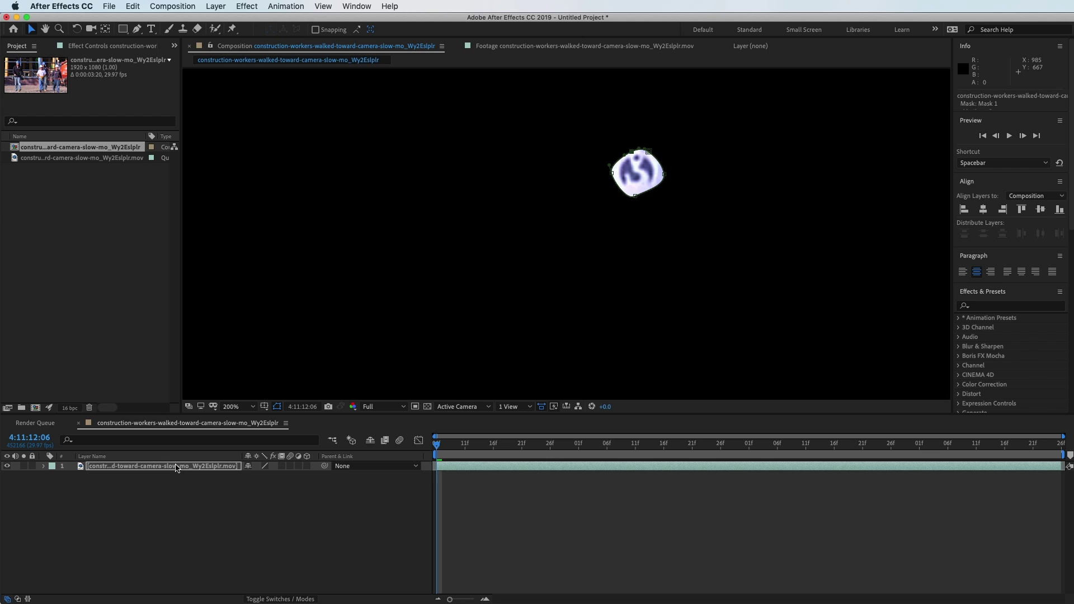
Step: Change Mask 1's mode from Add to None and fit the composition in the viewer
{"action": "left_click", "coordinate": [175, 467]}
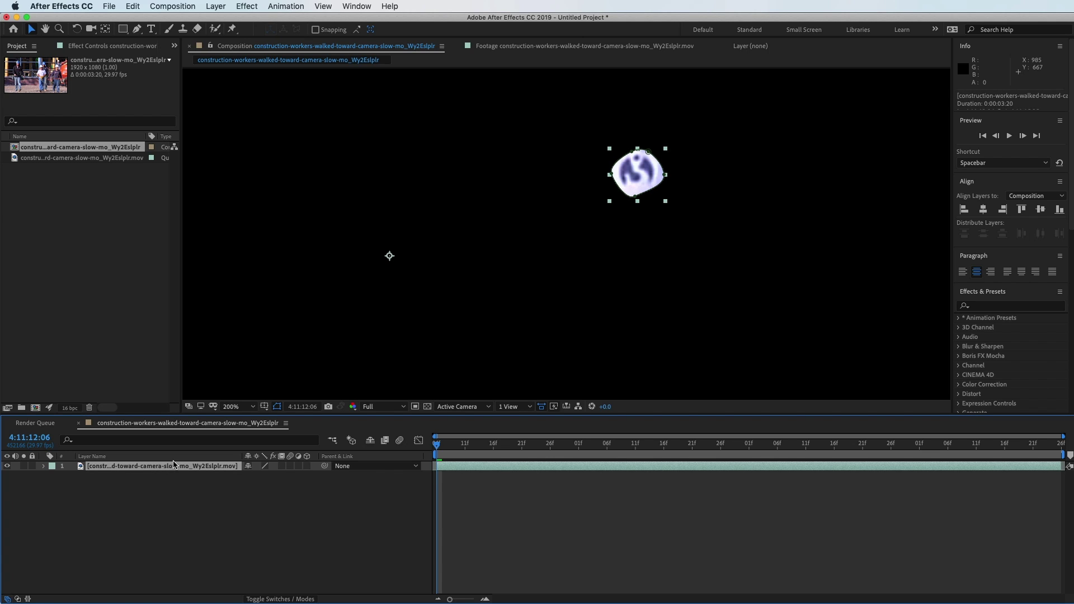
{"action": "key", "text": "m"}
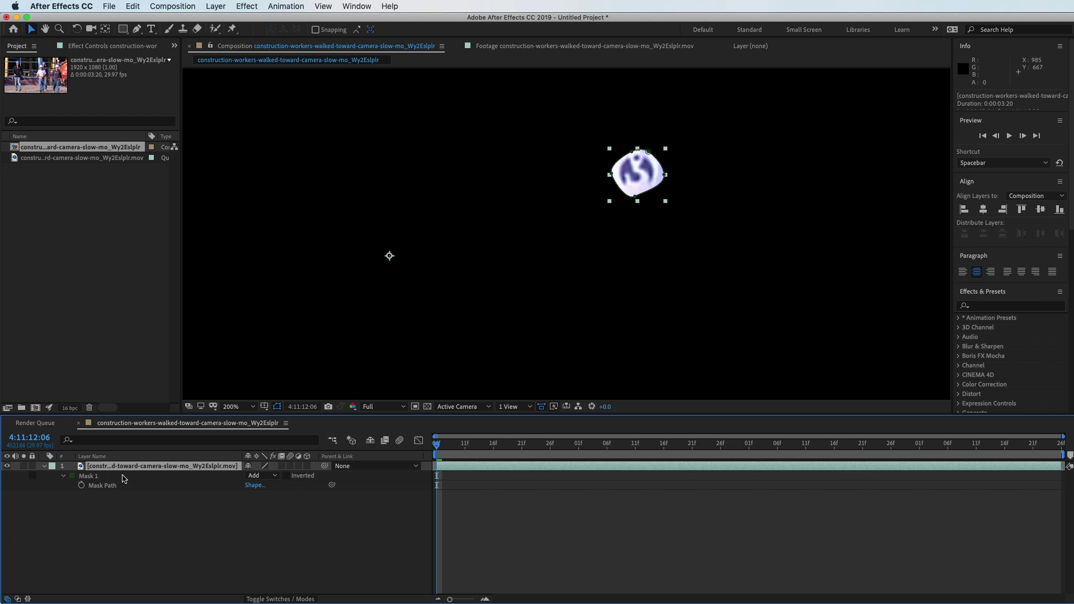
{"action": "left_click", "coordinate": [252, 480]}
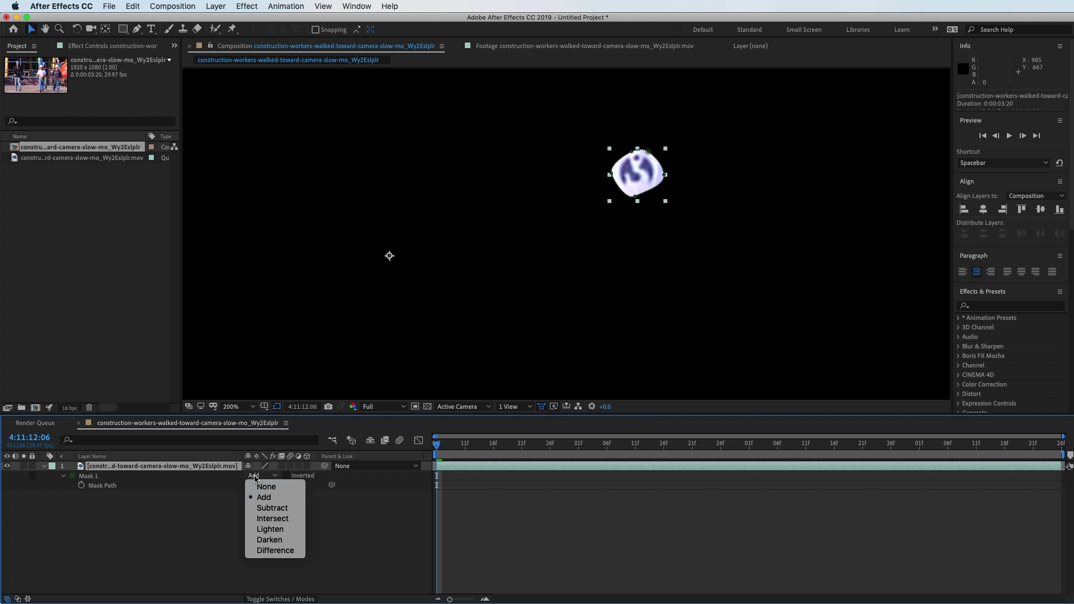
{"action": "left_click", "coordinate": [257, 485]}
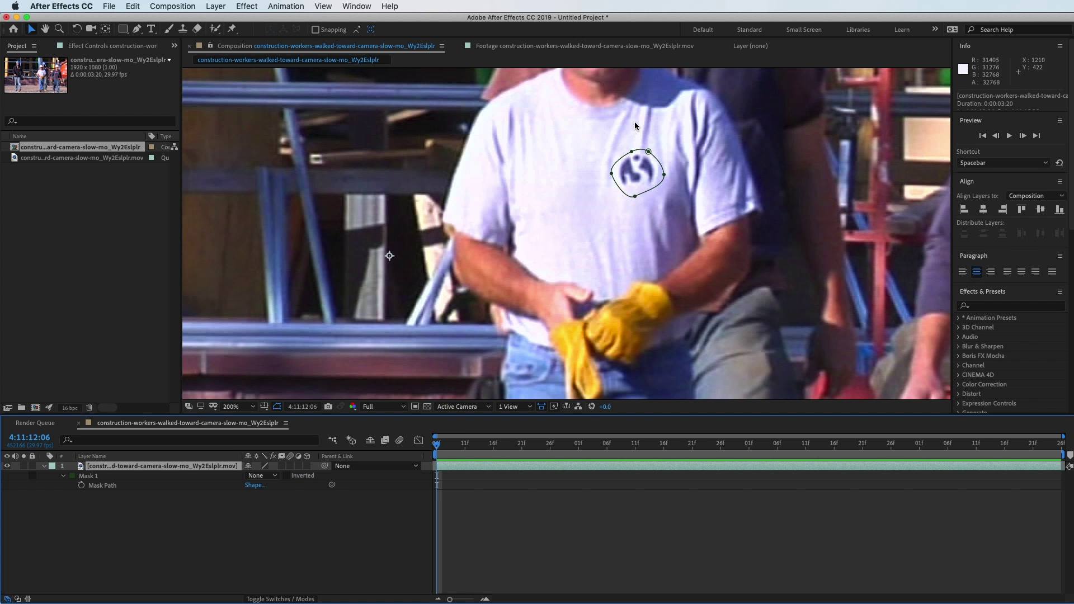
{"action": "left_click", "coordinate": [230, 407]}
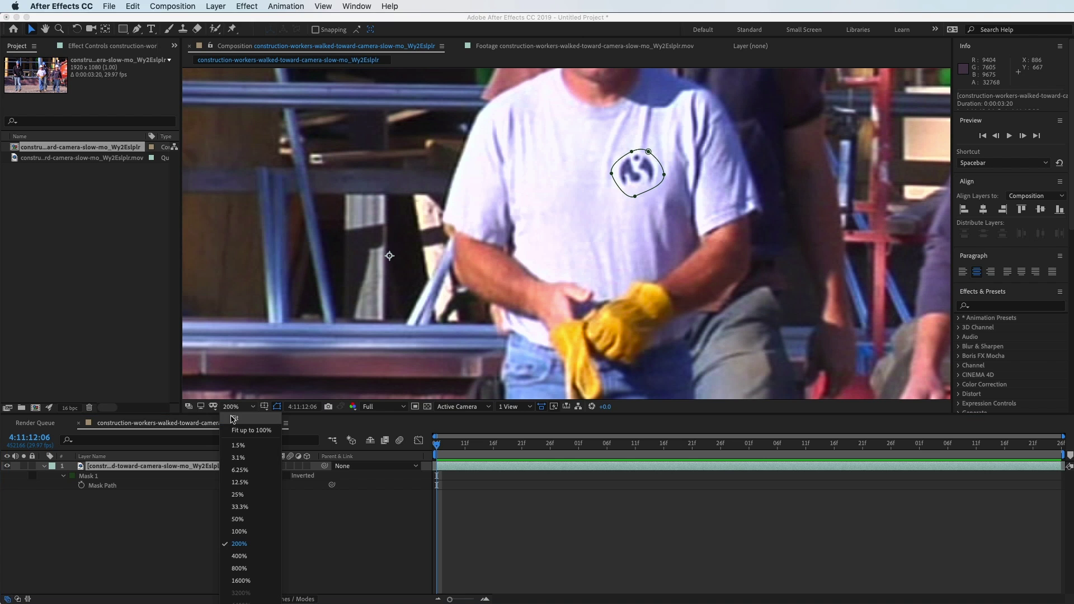
{"action": "left_click", "coordinate": [233, 419]}
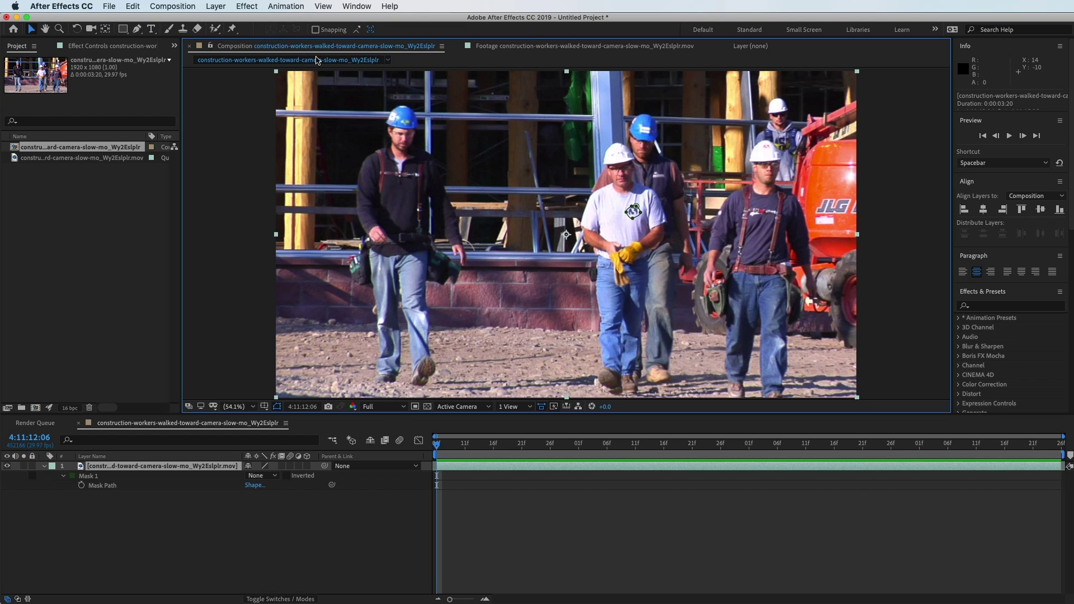
Step: Search the Help menu for 'track' to locate the mask tracking command
{"action": "left_click", "coordinate": [286, 6]}
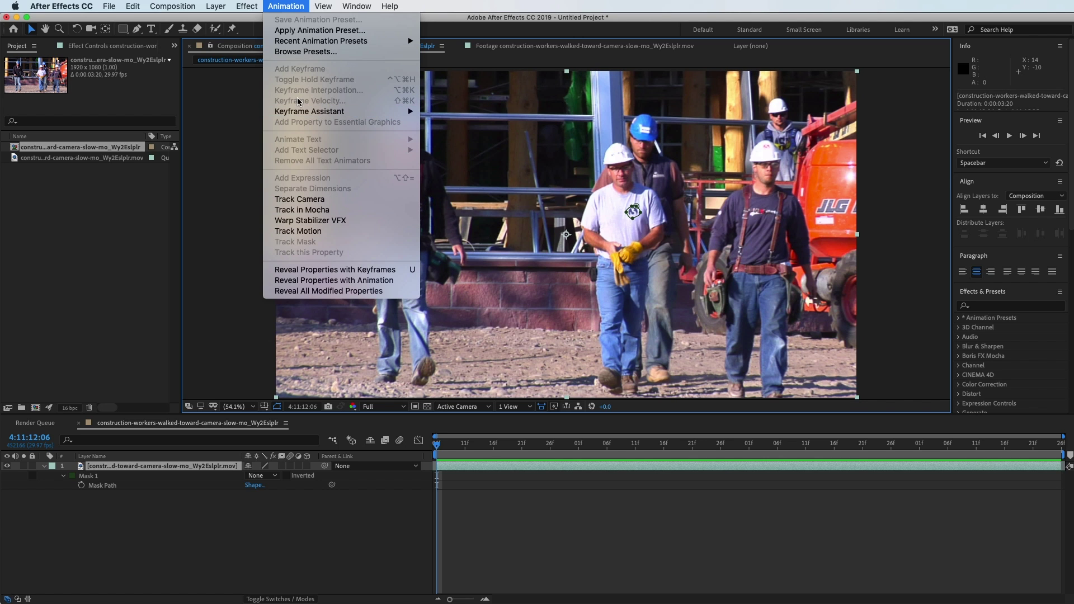
{"action": "left_click", "coordinate": [394, 7]}
{"action": "left_click", "coordinate": [392, 7]}
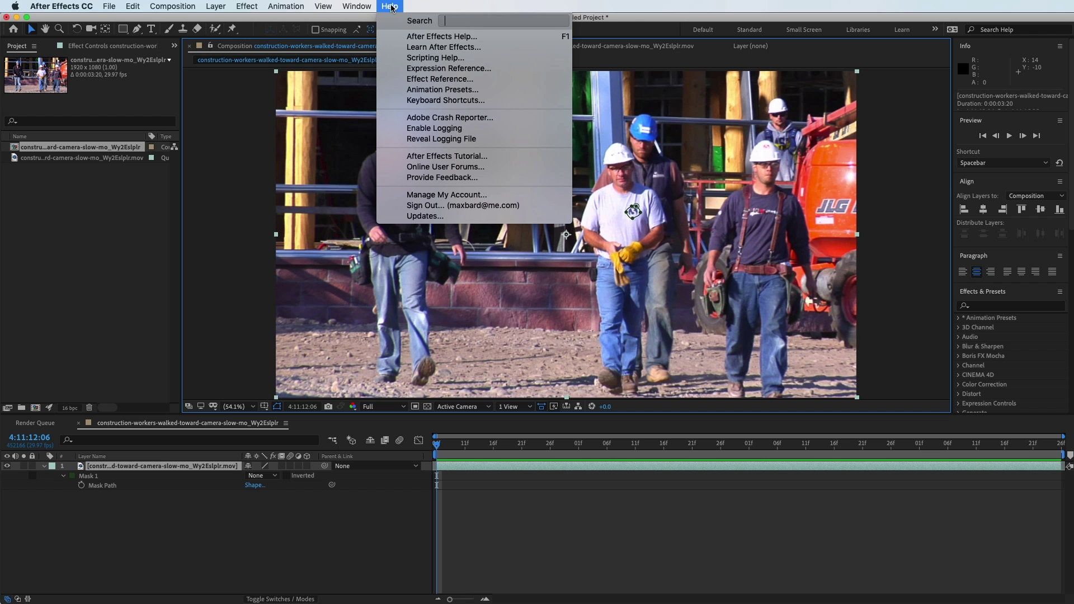
{"action": "type", "text": "track"}
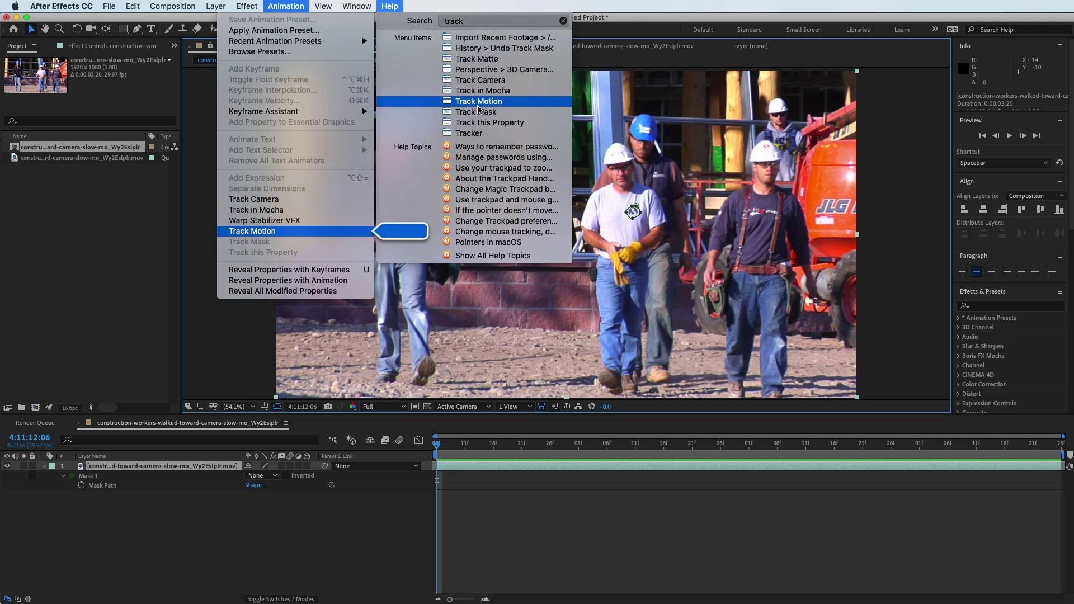
{"action": "mouse_move", "coordinate": [466, 115]}
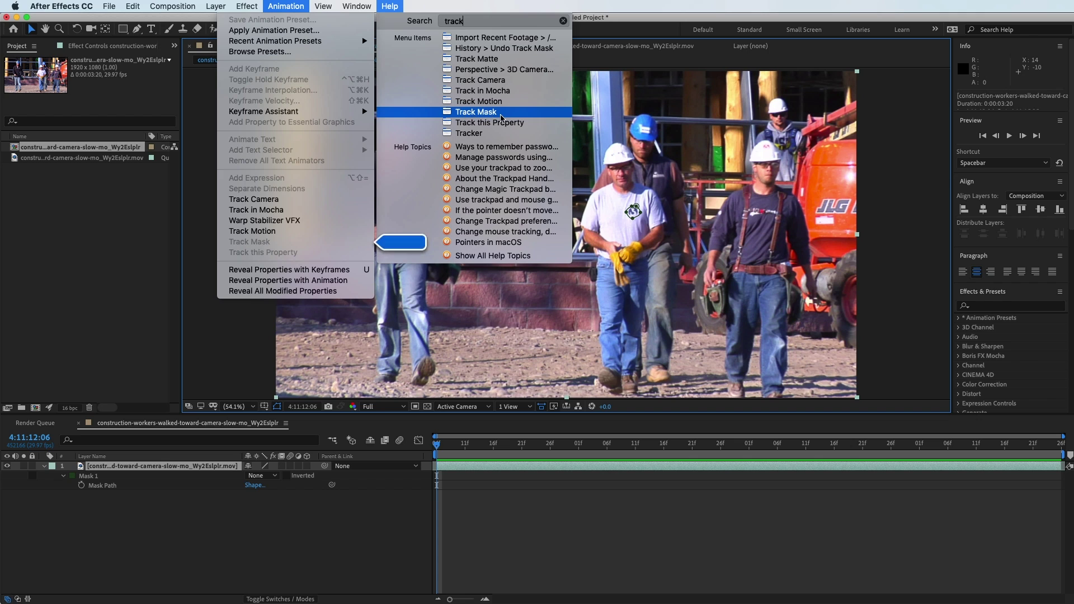
{"action": "left_click", "coordinate": [484, 115]}
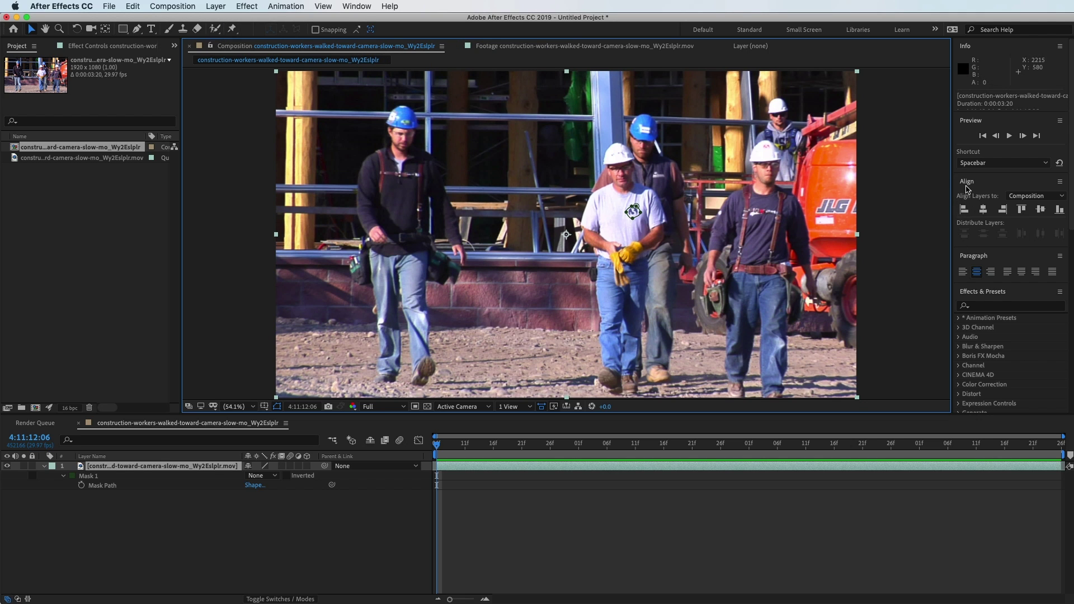
{"action": "scroll", "coordinate": [971, 246], "scroll_direction": "down", "scroll_amount": 15}
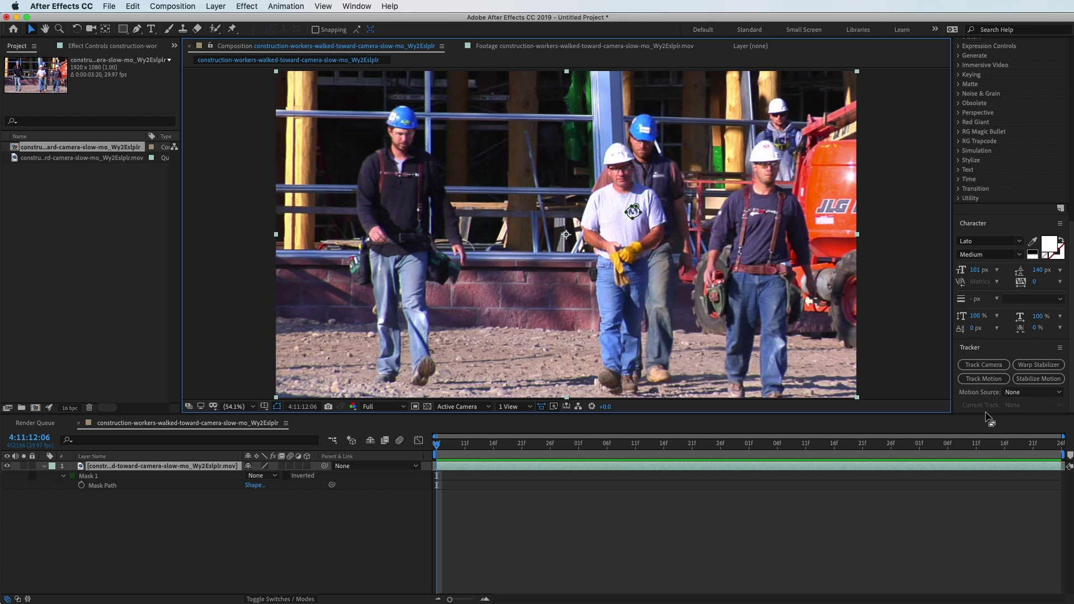
{"action": "left_click", "coordinate": [390, 7]}
{"action": "mouse_move", "coordinate": [475, 112]}
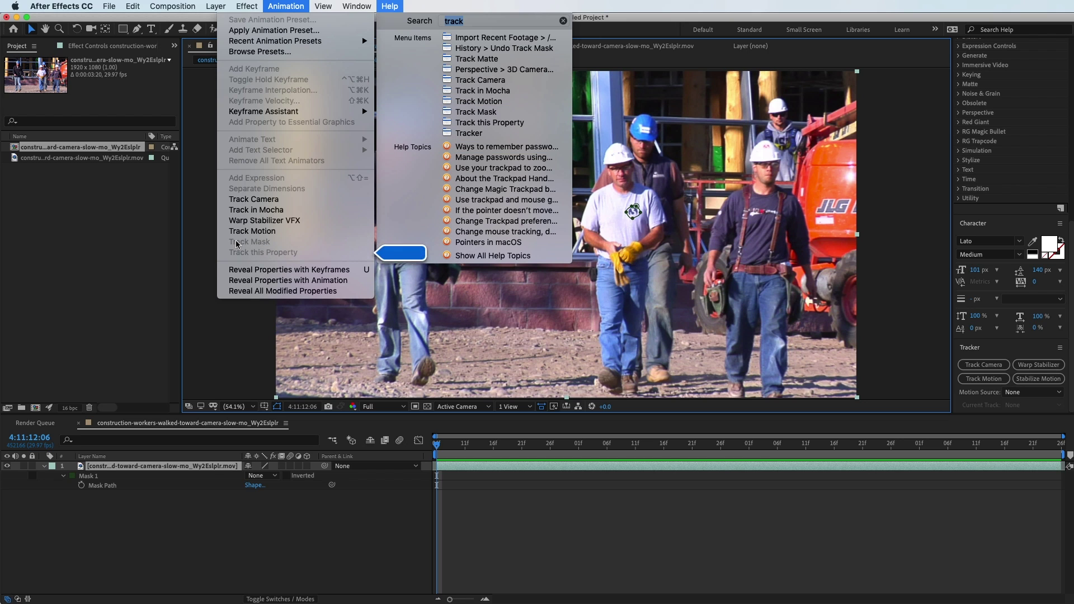
{"action": "left_click", "coordinate": [77, 494]}
Step: Select Mask 1 and run Animation > Track Mask to load it into the Tracker
{"action": "left_click", "coordinate": [89, 477]}
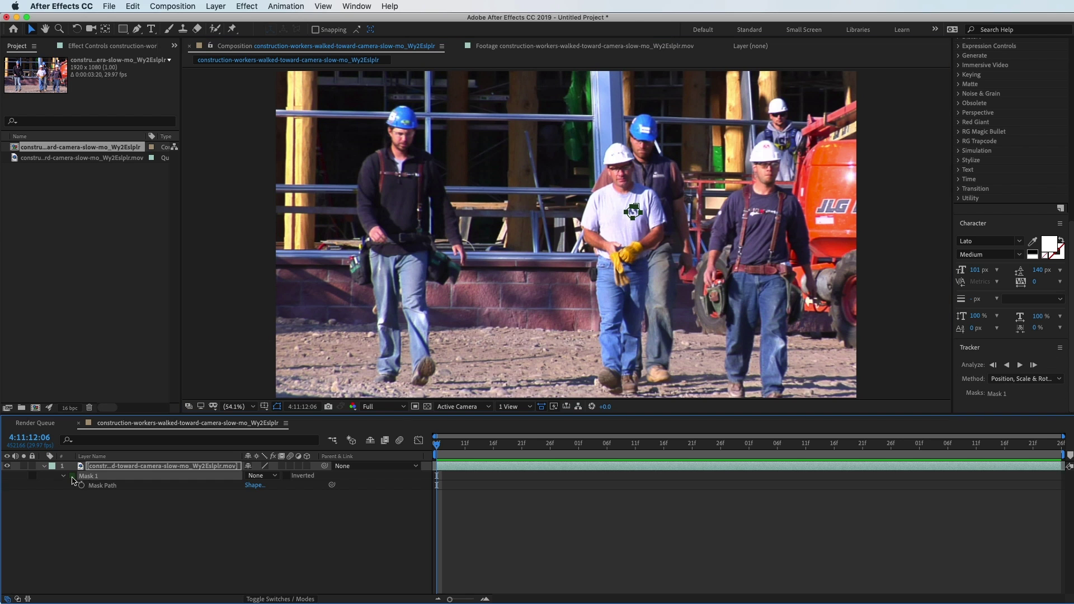
{"action": "left_click", "coordinate": [356, 6]}
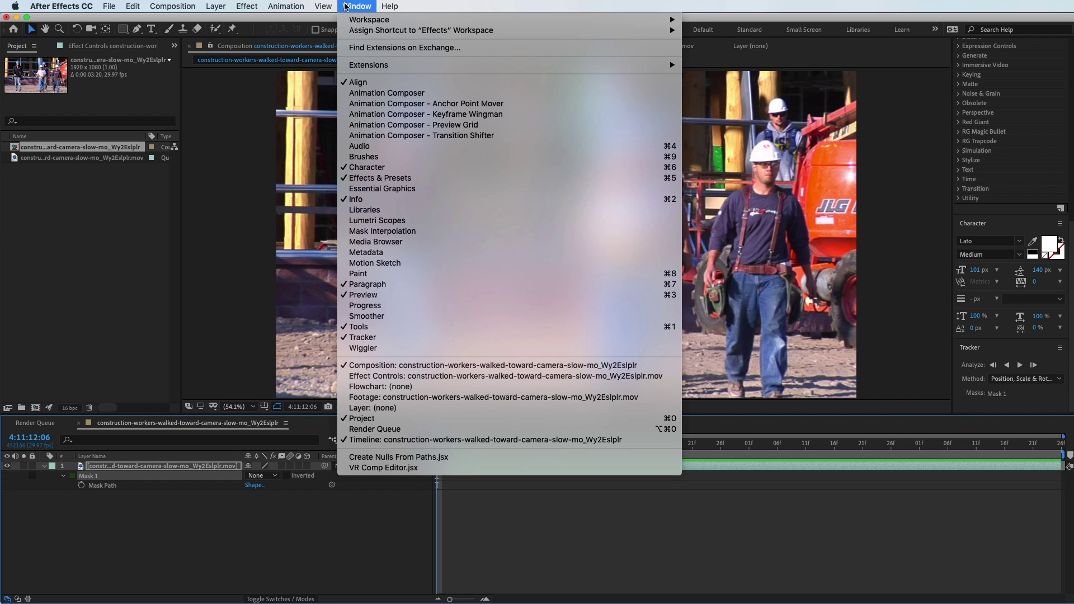
{"action": "mouse_move", "coordinate": [390, 6]}
{"action": "mouse_move", "coordinate": [522, 115]}
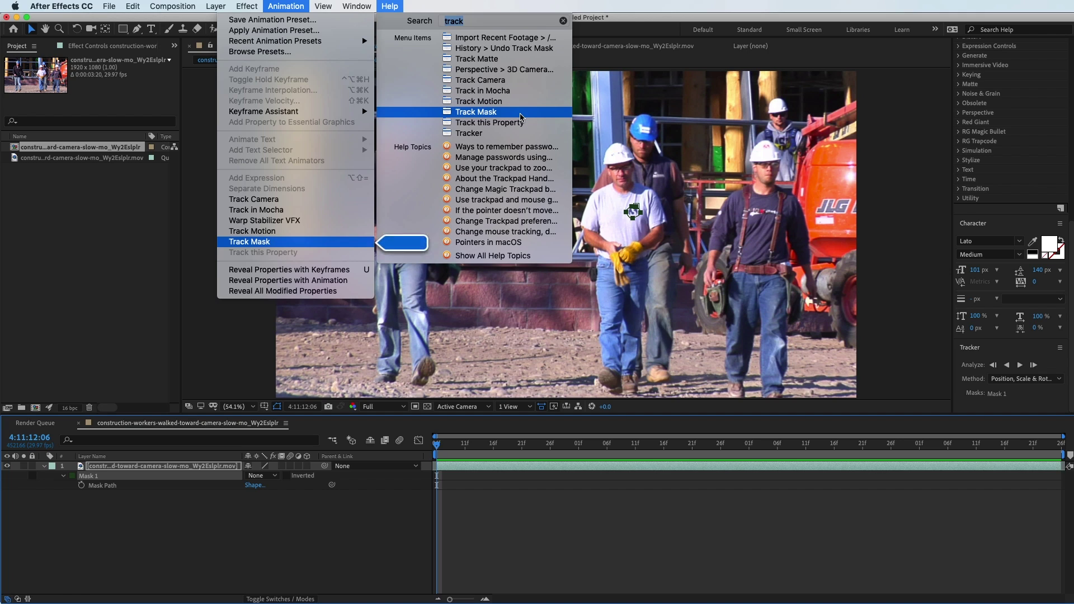
{"action": "left_click", "coordinate": [521, 115]}
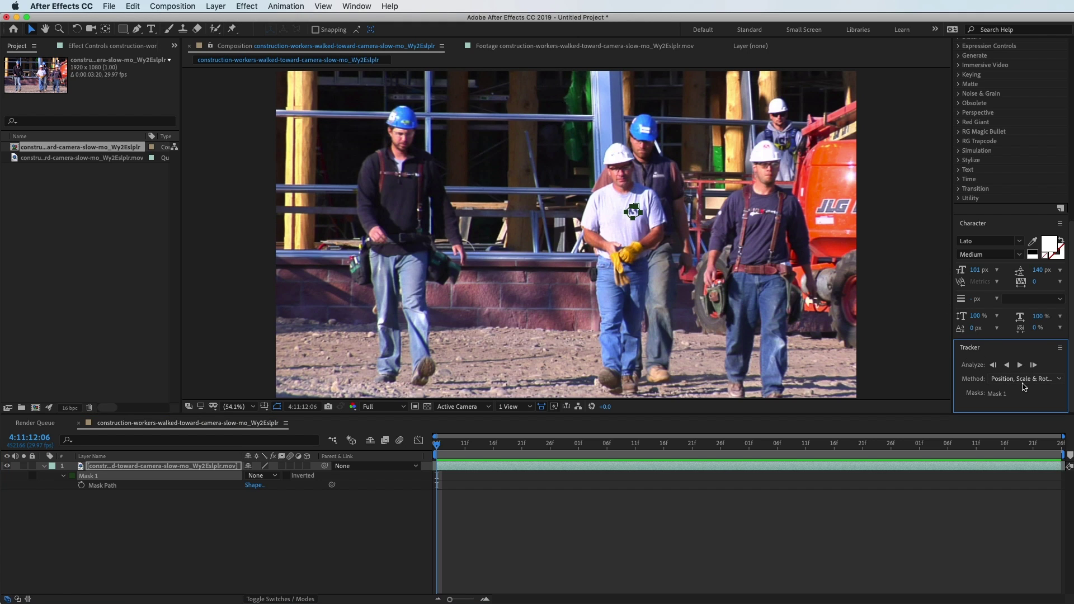
{"action": "left_click", "coordinate": [999, 380]}
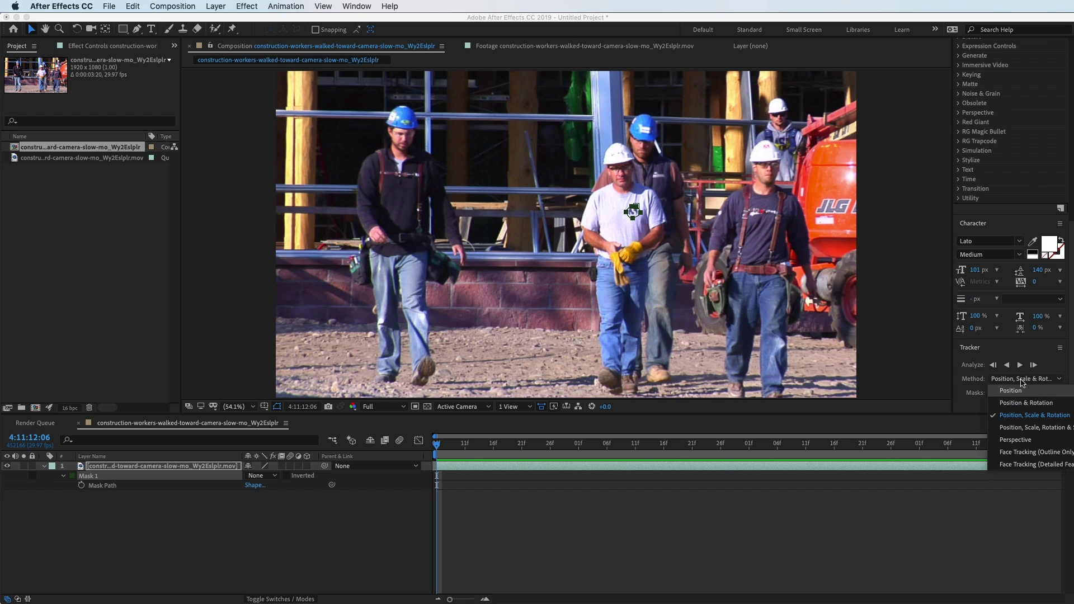
{"action": "left_click", "coordinate": [1022, 380]}
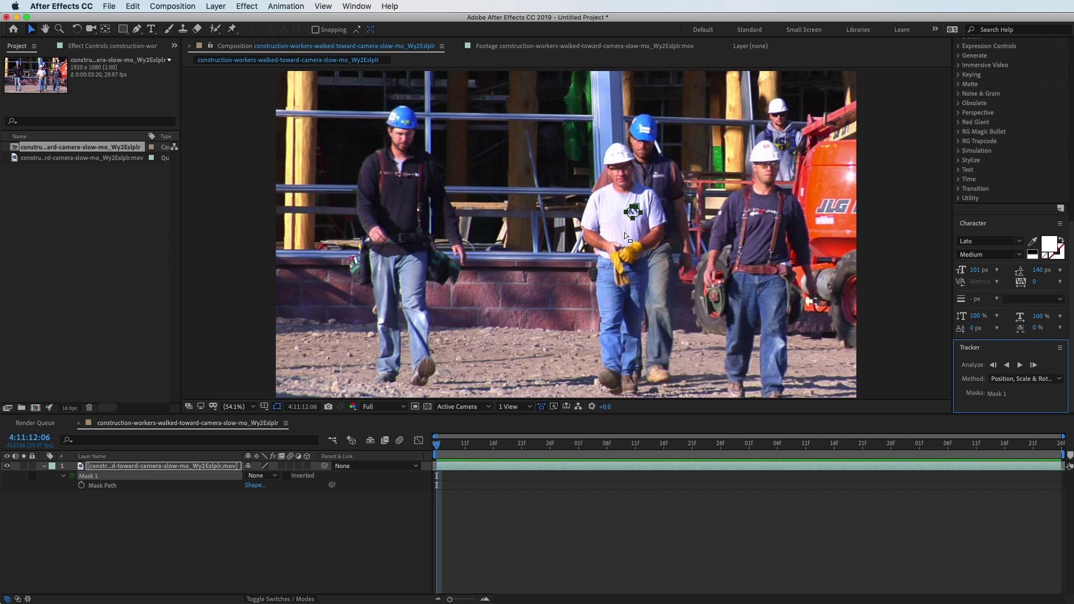
Step: Track Mask 1 forward one frame and zoom to 400% on the shirt logo
{"action": "left_click", "coordinate": [1034, 365]}
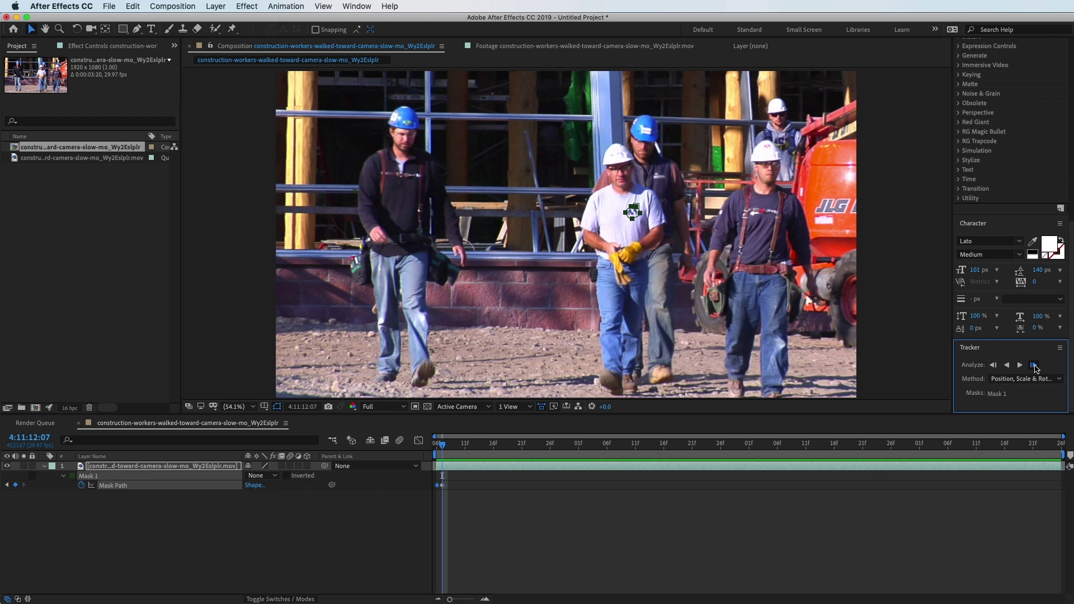
{"action": "key", "text": "slash"}
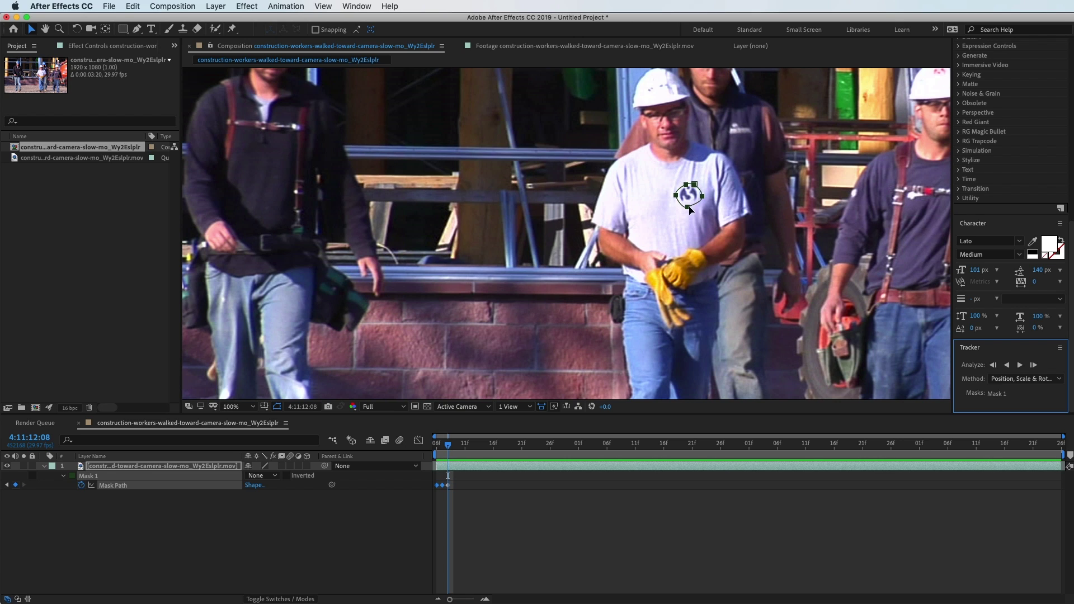
{"action": "key", "text": "period"}
{"action": "key", "text": "period"}
{"action": "key", "text": "h"}
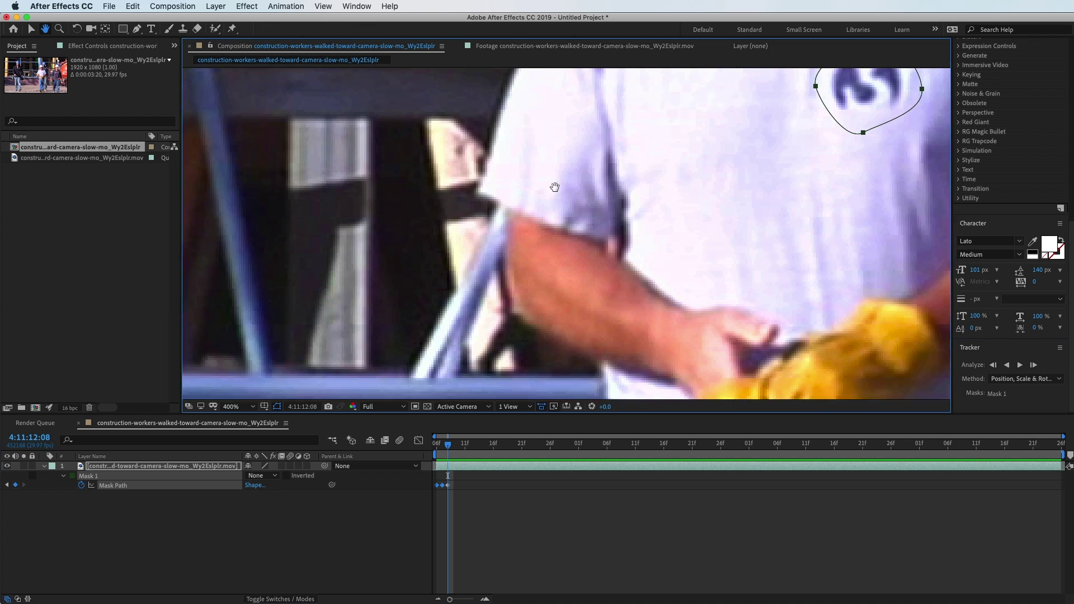
{"action": "scroll", "coordinate": [554, 186], "scroll_direction": "right", "scroll_amount": 5}
{"action": "scroll", "coordinate": [554, 187], "scroll_direction": "up", "scroll_amount": 2}
{"action": "key", "text": "v"}
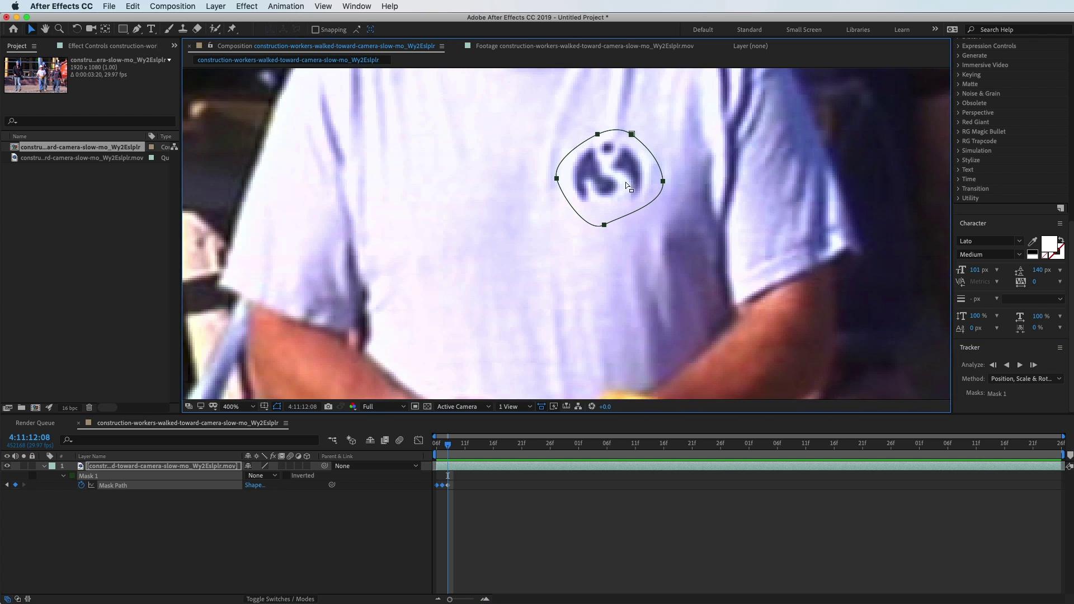
Step: Track Mask 1 forward frame by frame for eight more frames
{"action": "left_click", "coordinate": [1033, 366]}
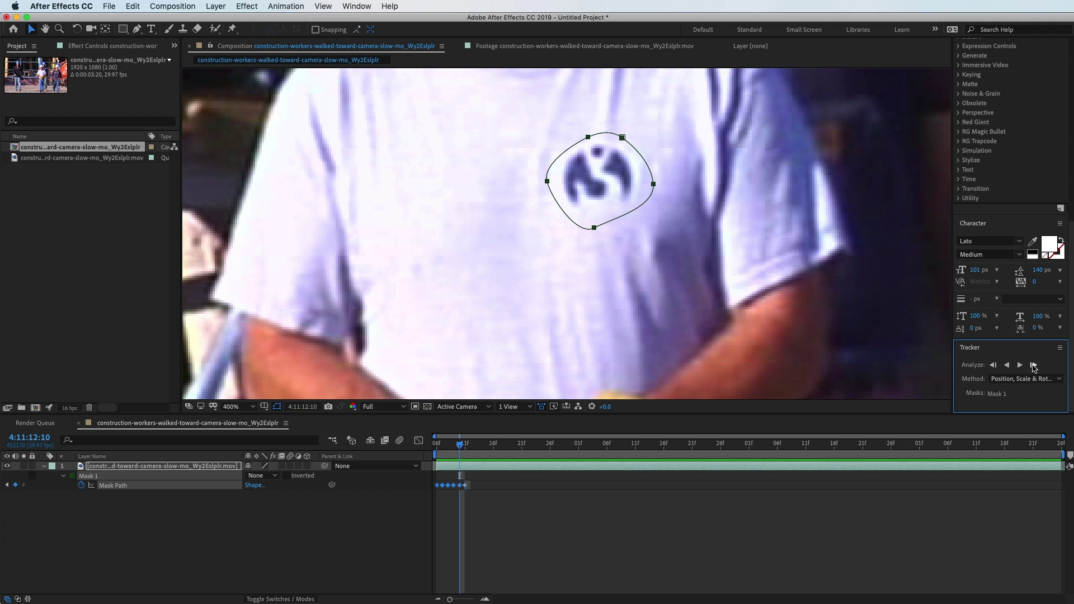
{"action": "left_click", "coordinate": [1034, 366]}
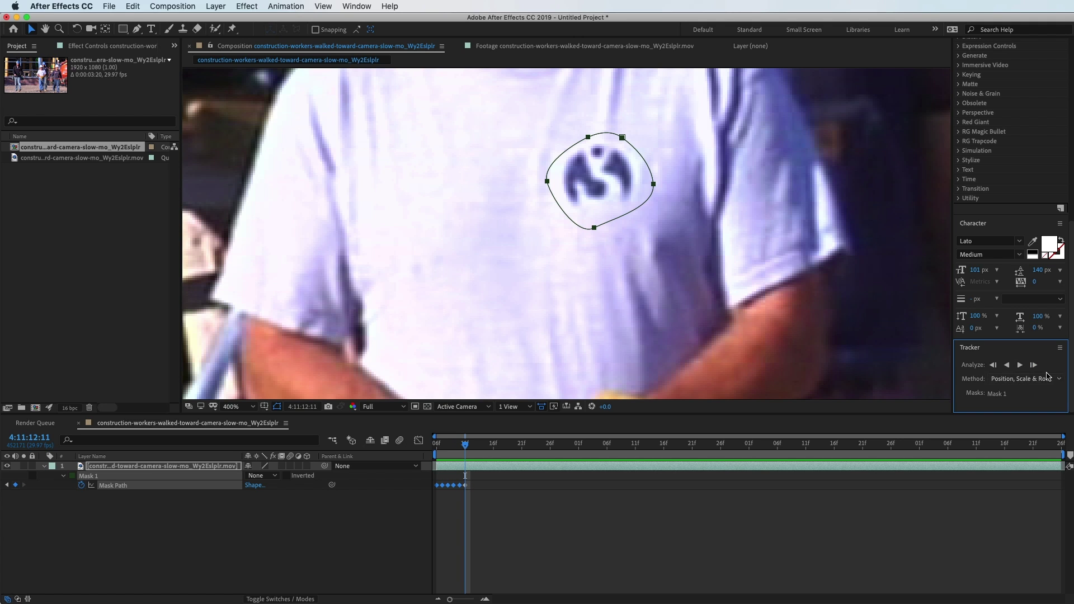
{"action": "left_click", "coordinate": [1033, 365]}
{"action": "left_click", "coordinate": [1033, 365]}
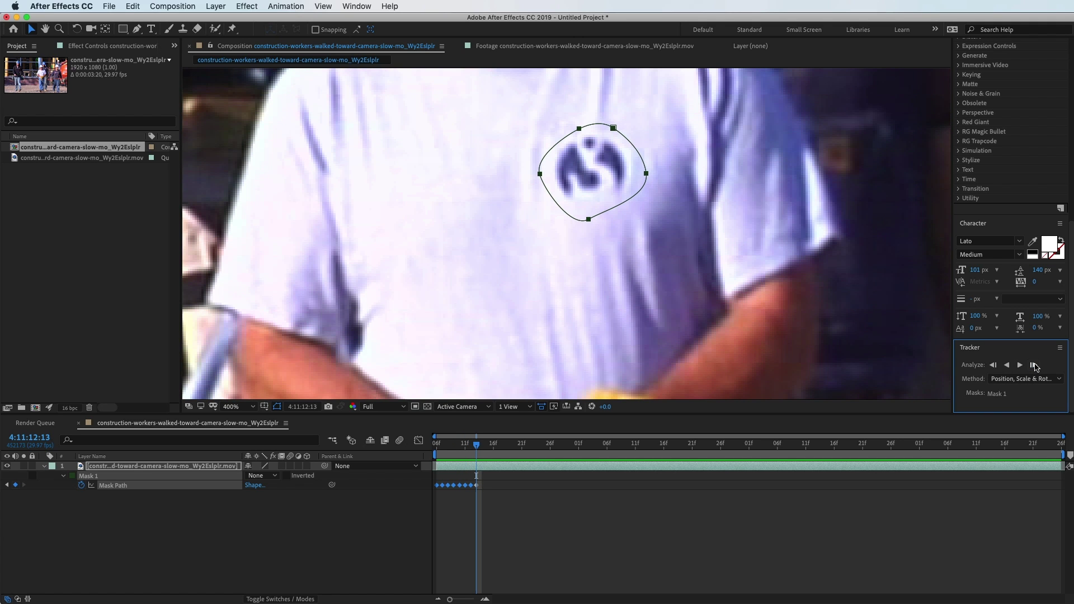
{"action": "left_click", "coordinate": [1034, 365]}
{"action": "left_click", "coordinate": [1033, 365]}
{"action": "left_click", "coordinate": [1034, 366]}
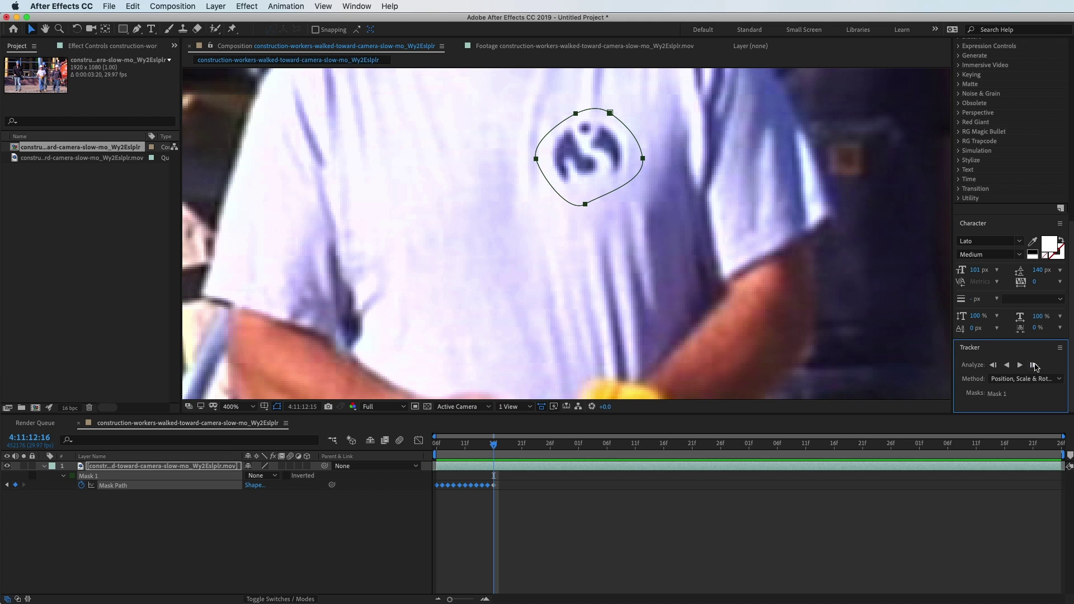
{"action": "left_click", "coordinate": [1034, 365]}
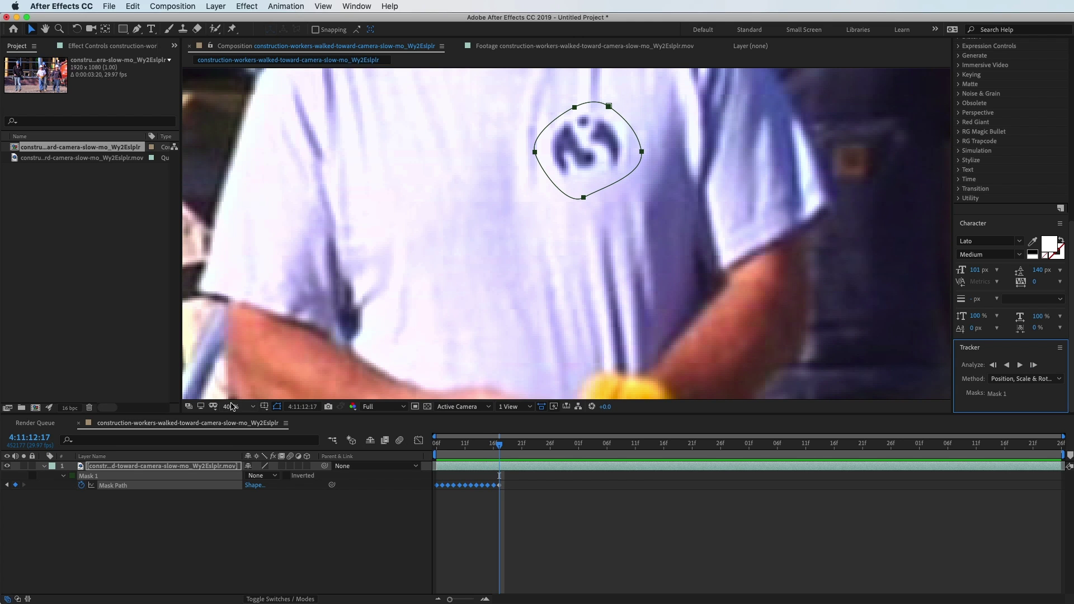
Step: Fit the view, analyze Mask 1 forward through the rest of the clip, and return to start
{"action": "left_click", "coordinate": [235, 407]}
{"action": "left_click", "coordinate": [244, 417]}
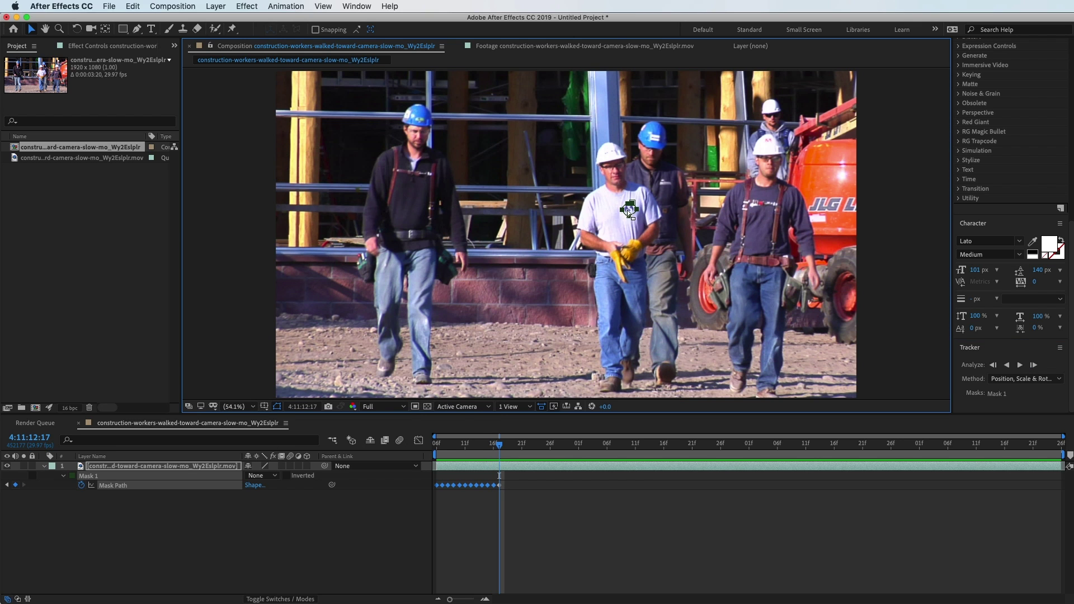
{"action": "left_click", "coordinate": [1020, 367]}
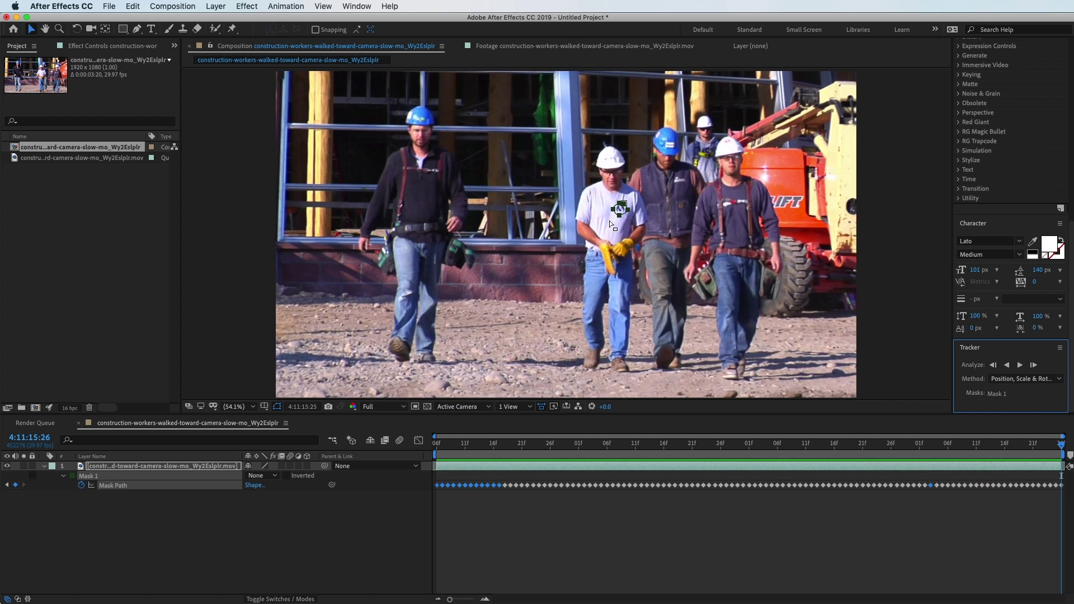
{"action": "left_click", "coordinate": [437, 443]}
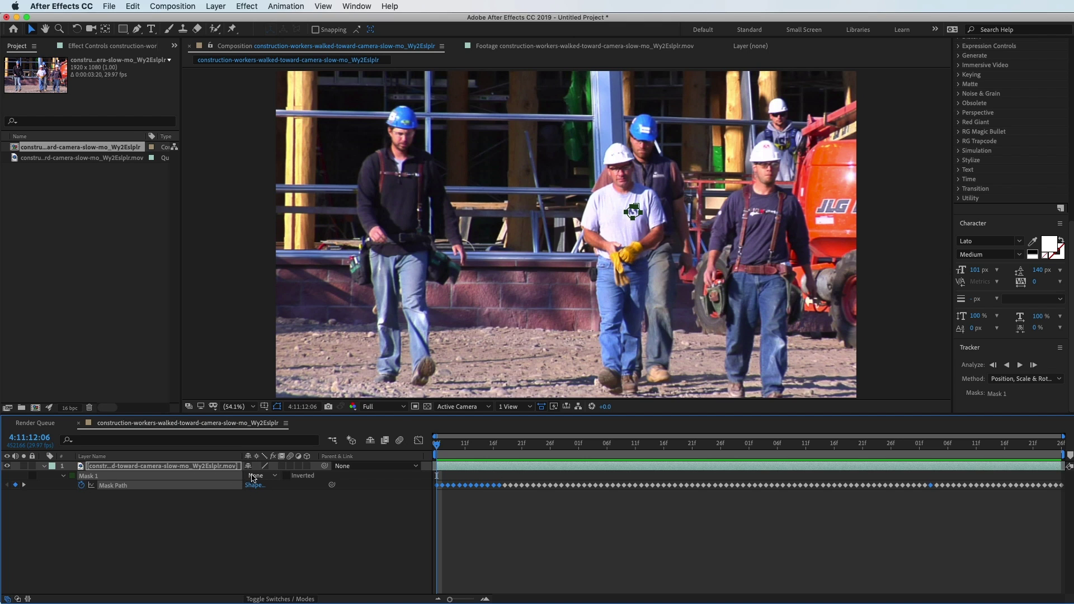
Step: Switch Mask 1 to Add, play back the tracked logo, then set it back to None
{"action": "left_click", "coordinate": [265, 480]}
{"action": "left_click", "coordinate": [264, 497]}
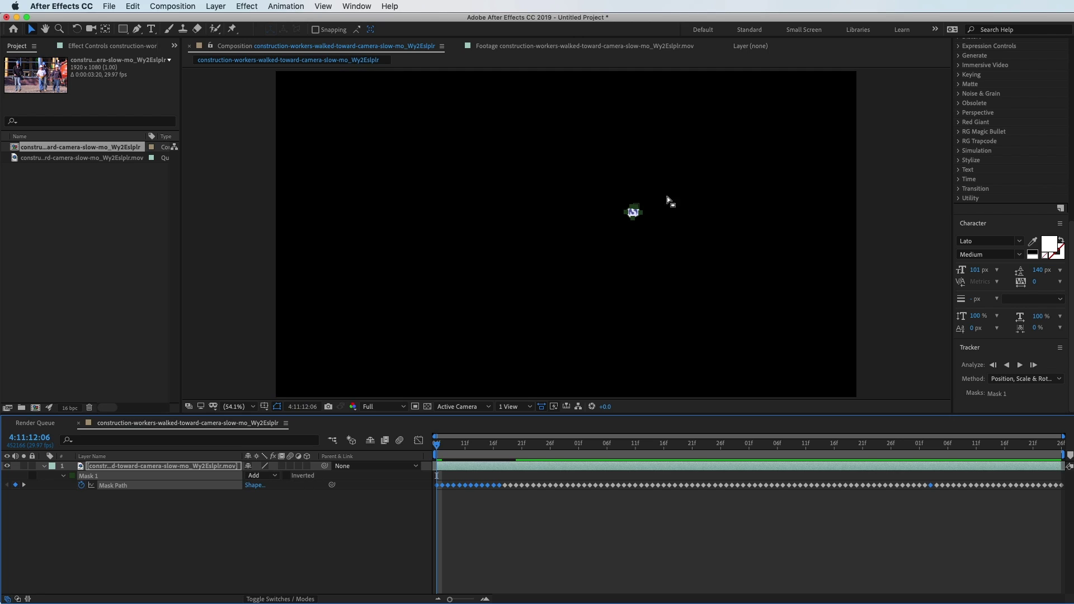
{"action": "left_click", "coordinate": [550, 561]}
{"action": "key", "text": "space"}
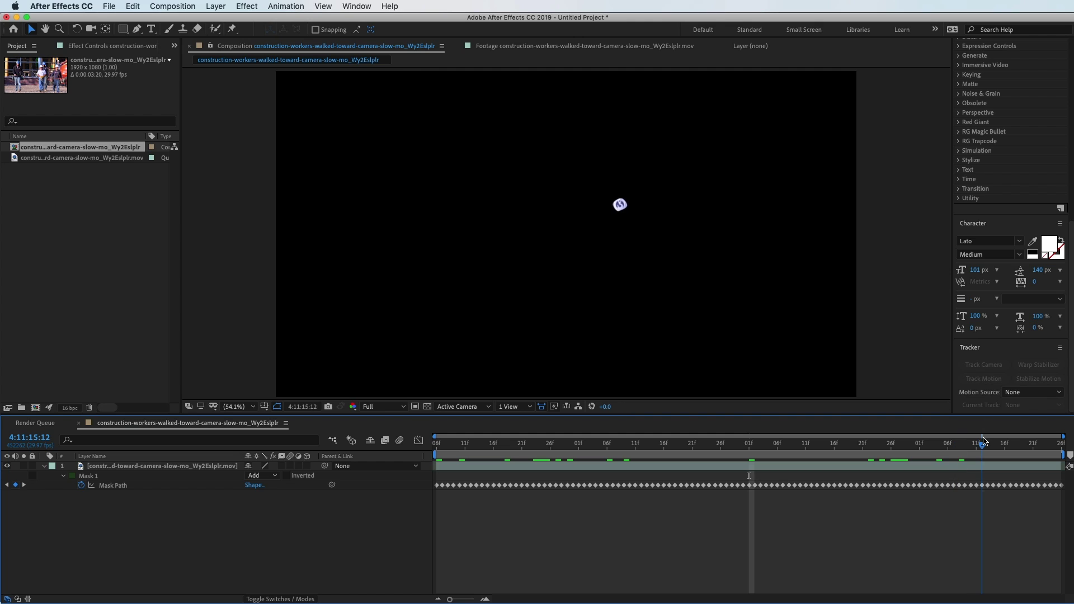
{"action": "key", "text": "space"}
{"action": "left_click", "coordinate": [242, 475]}
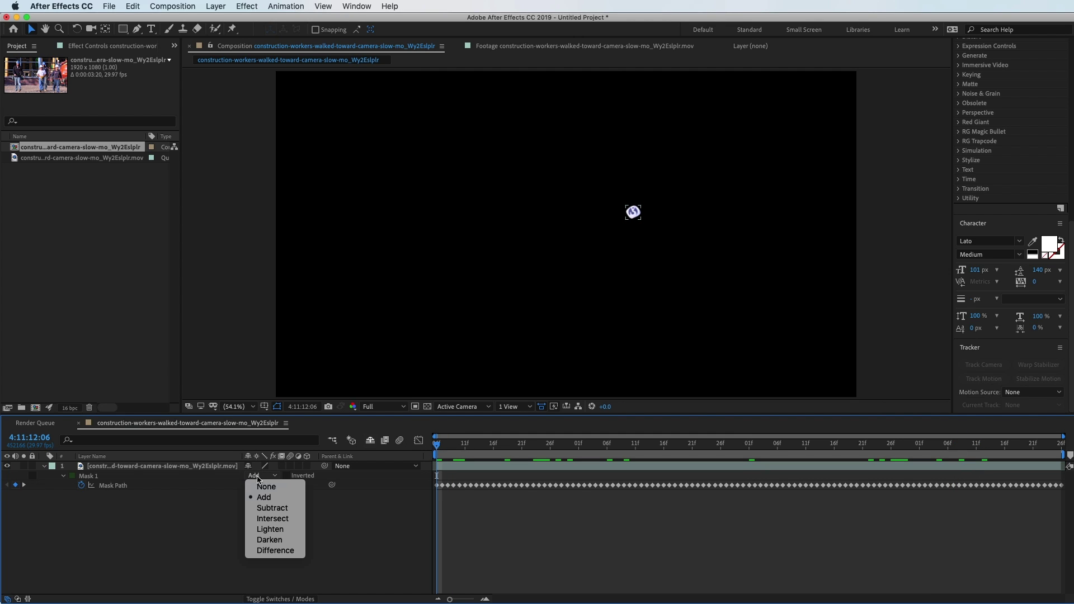
{"action": "left_click", "coordinate": [264, 485]}
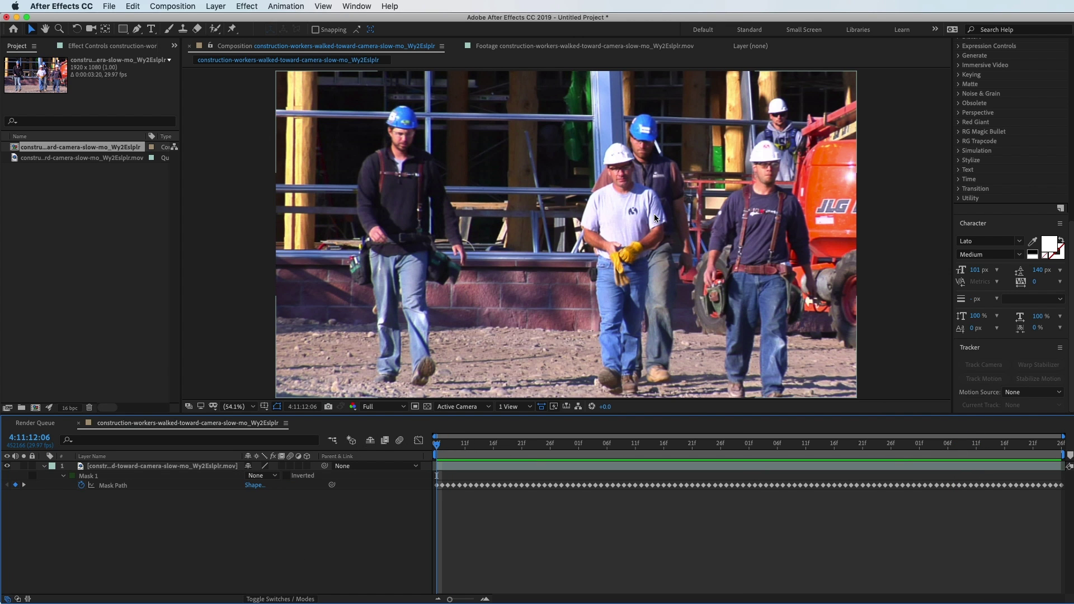
{"action": "left_click", "coordinate": [113, 49]}
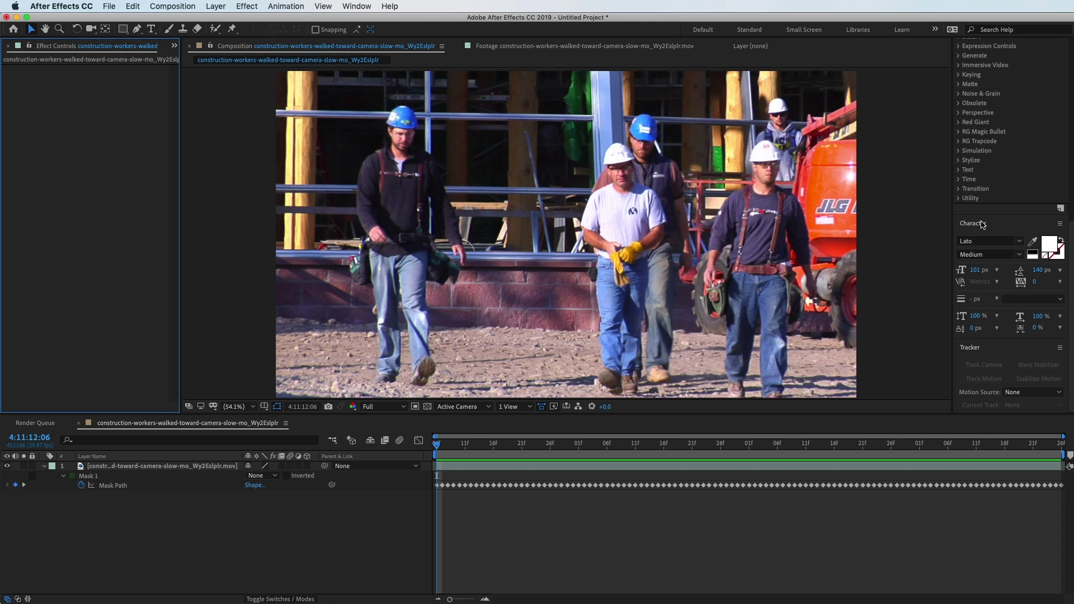
Step: Search Effects & Presets for 'Blur' and apply Gaussian Blur (Legacy) to the footage layer
{"action": "scroll", "coordinate": [985, 213], "scroll_direction": "up", "scroll_amount": 10}
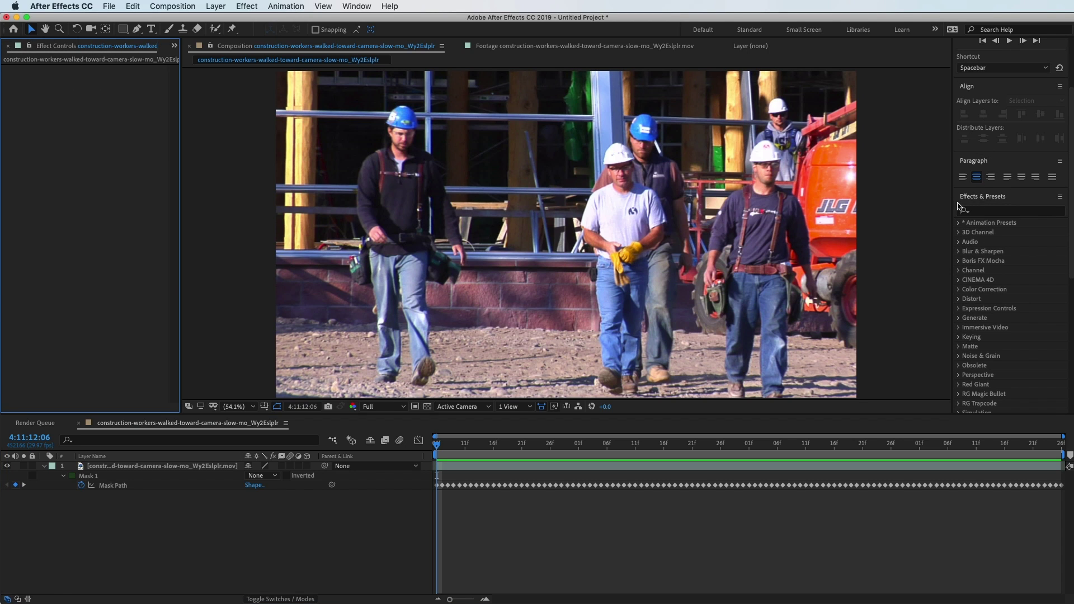
{"action": "left_click", "coordinate": [993, 211]}
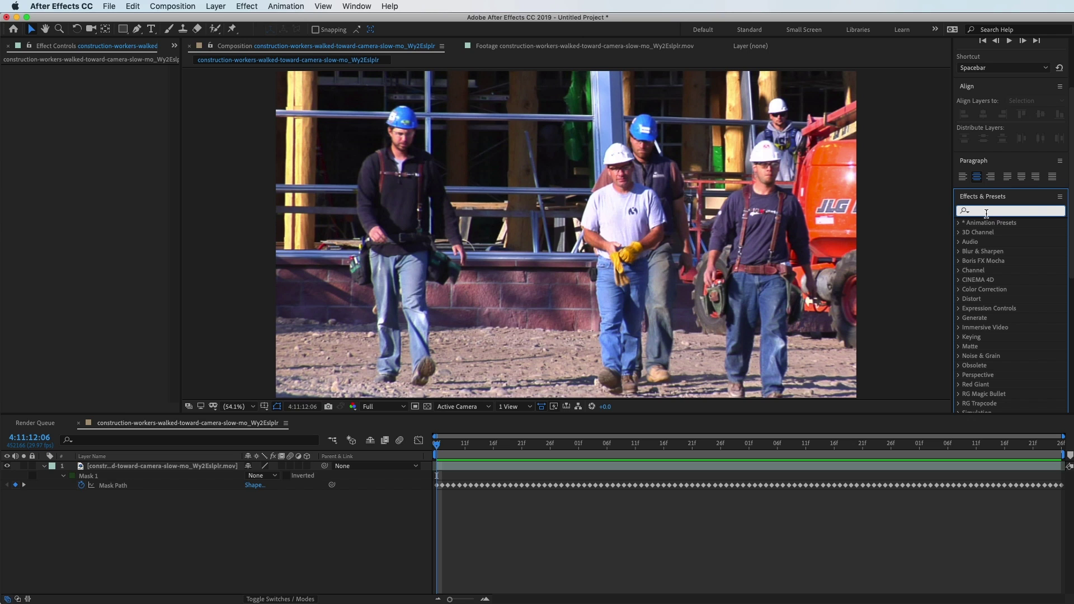
{"action": "type", "text": "Blur"}
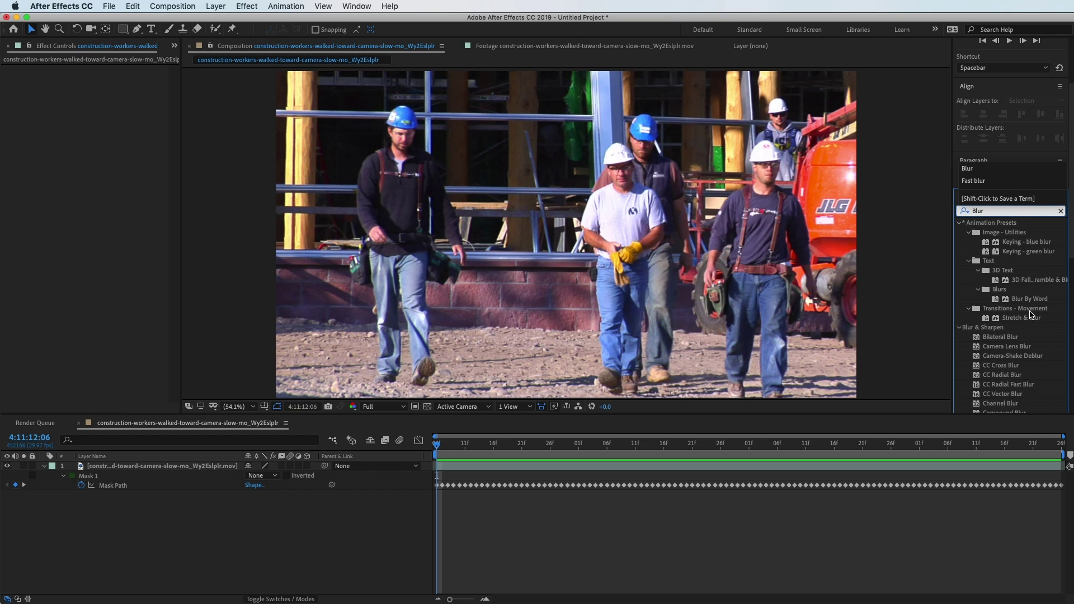
{"action": "left_click", "coordinate": [1032, 314]}
{"action": "left_click", "coordinate": [1002, 349]}
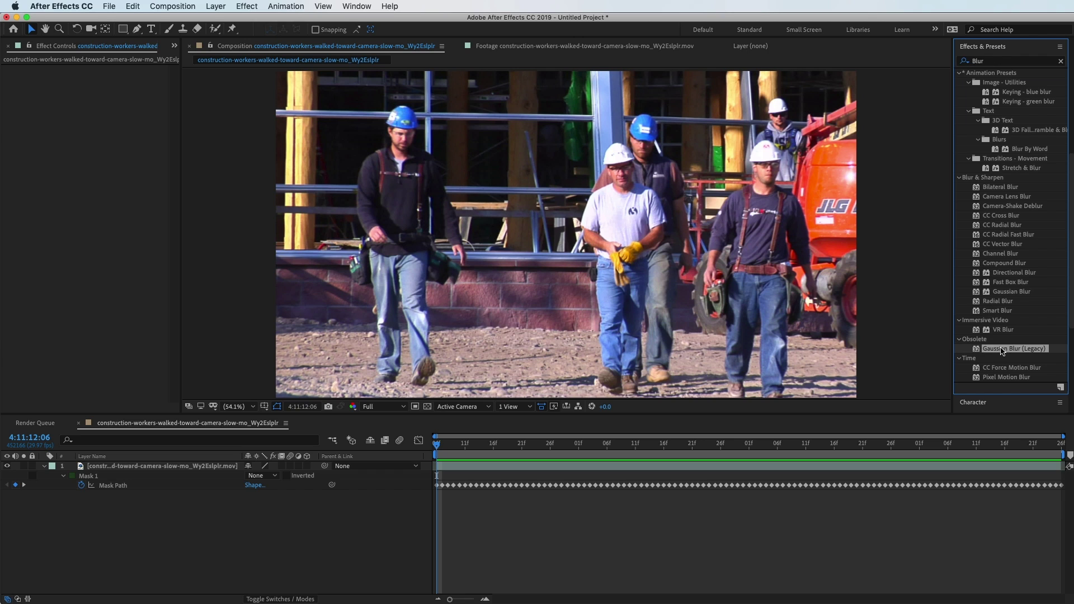
{"action": "left_click_drag", "start_coordinate": [1016, 351], "coordinate": [189, 469]}
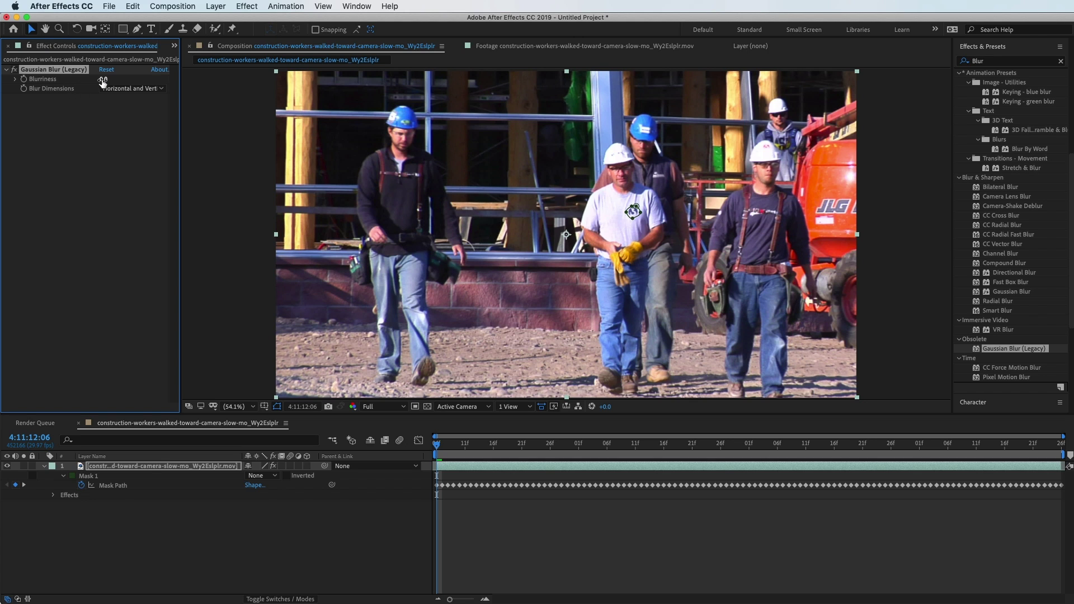
Step: Set the Gaussian Blur Blurriness to 8.5
{"action": "left_click_drag", "start_coordinate": [110, 79], "coordinate": [113, 79]}
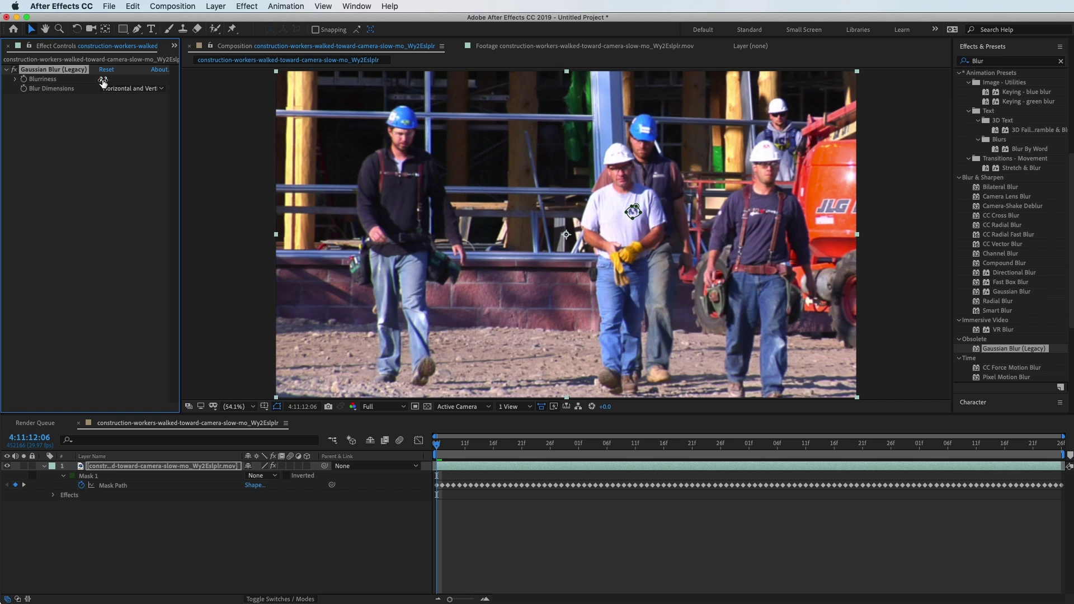
{"action": "mouse_move", "coordinate": [103, 79]}
{"action": "left_mouse_down"}
{"action": "mouse_move", "coordinate": [127, 79]}
{"action": "mouse_move", "coordinate": [112, 80]}
{"action": "left_mouse_up"}
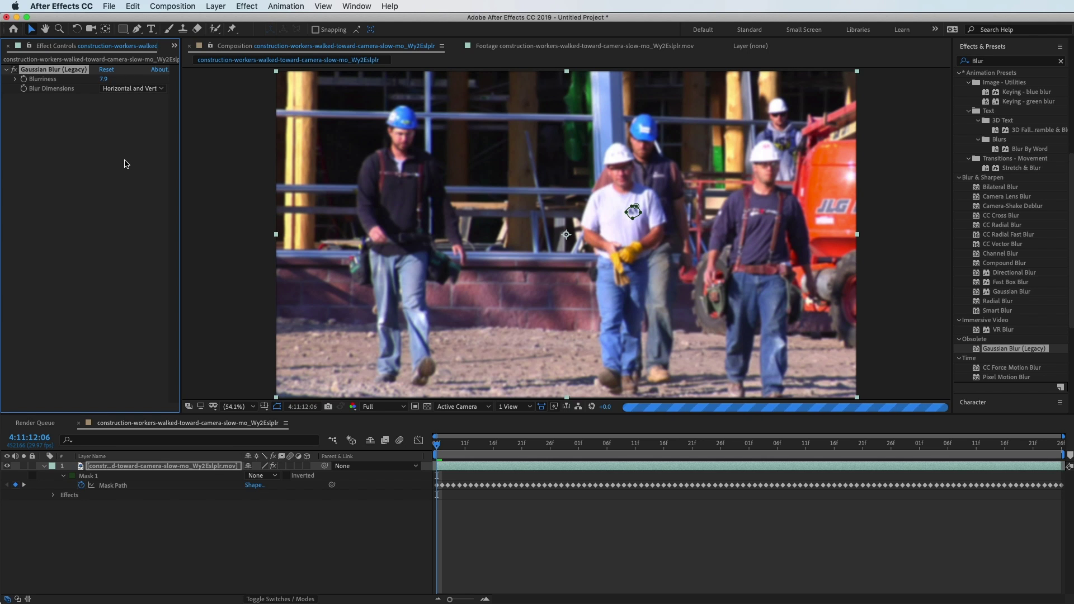
{"action": "left_click", "coordinate": [104, 79]}
{"action": "type", "text": "8.5"}
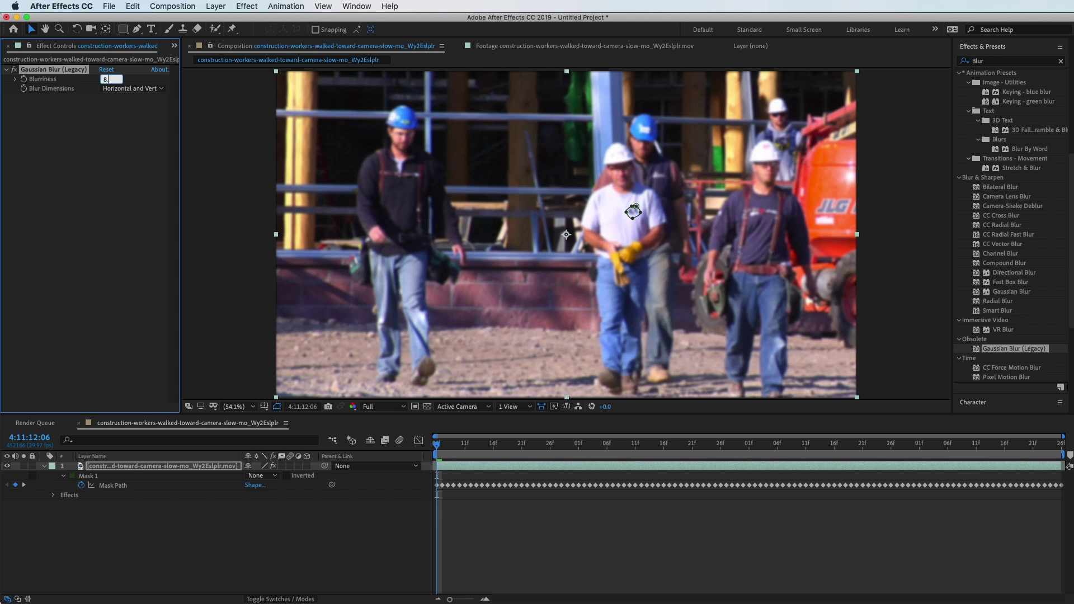
{"action": "key", "text": "Return"}
Step: In Gaussian Blur's Compositing Options, set Mask Reference 1 to Mask 1
{"action": "left_click", "coordinate": [70, 501]}
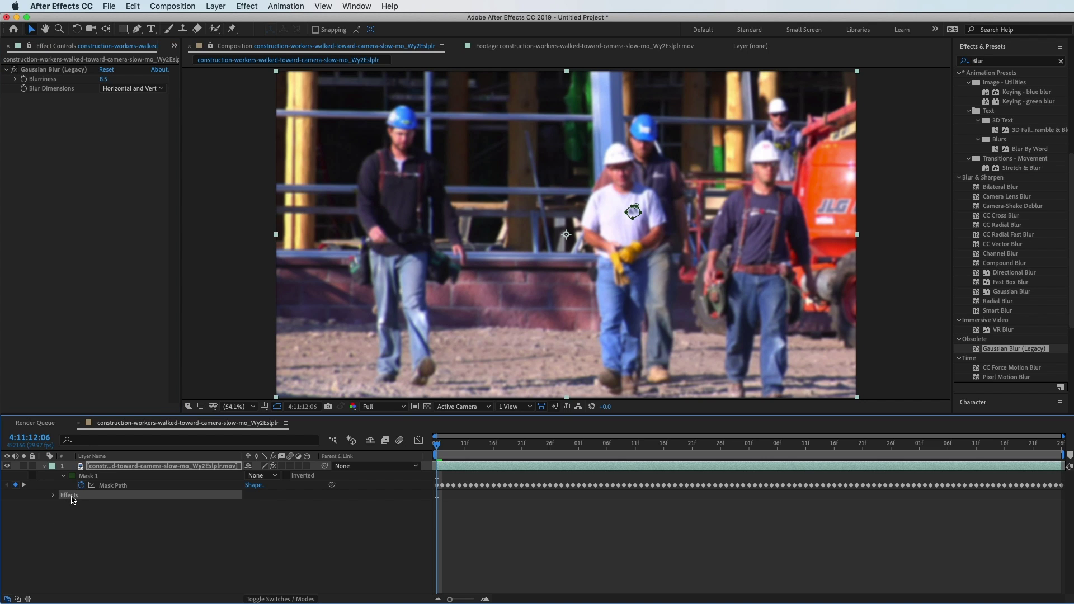
{"action": "left_click", "coordinate": [124, 467]}
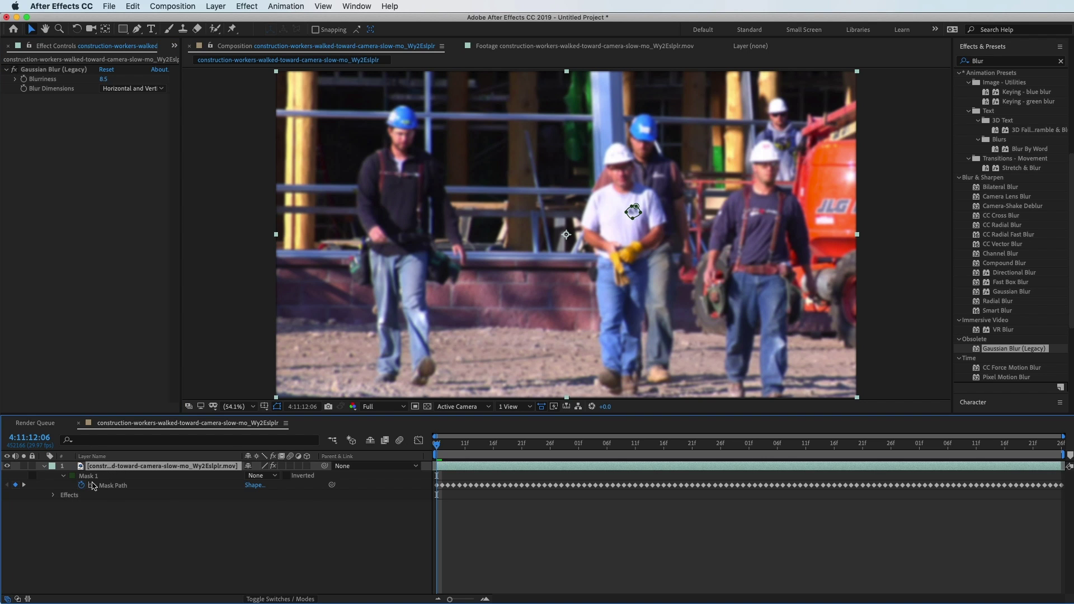
{"action": "left_click", "coordinate": [44, 466]}
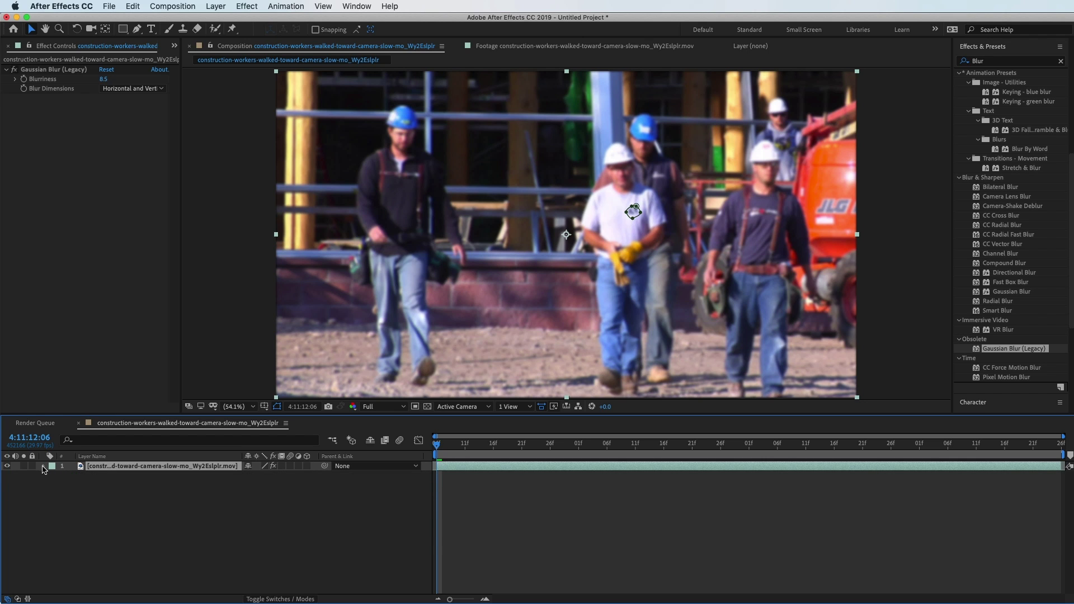
{"action": "left_click", "coordinate": [45, 466]}
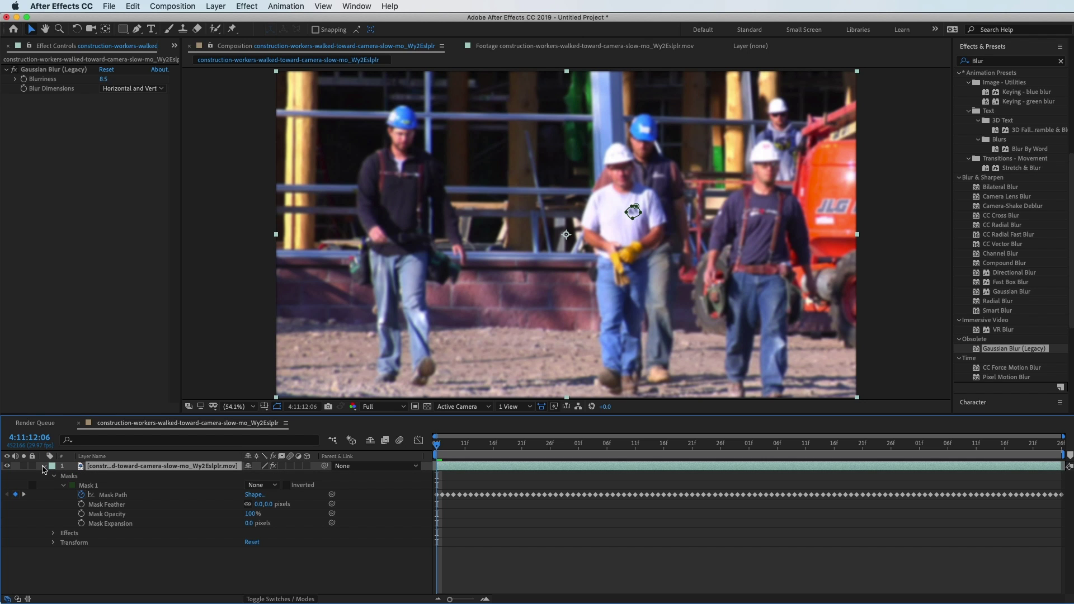
{"action": "left_click", "coordinate": [64, 485]}
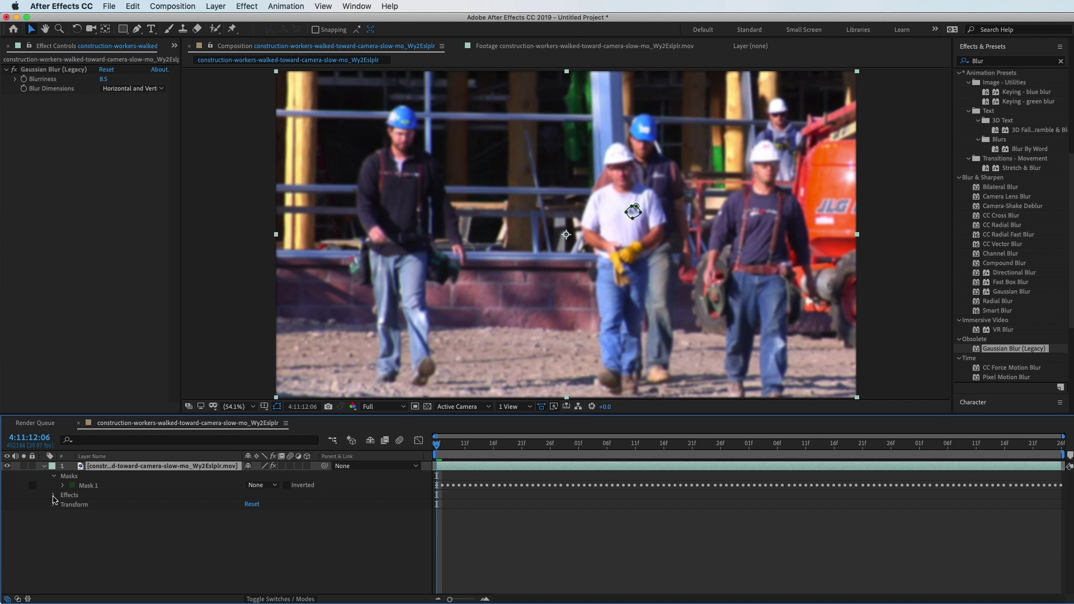
{"action": "left_click", "coordinate": [53, 496]}
{"action": "left_click", "coordinate": [62, 504]}
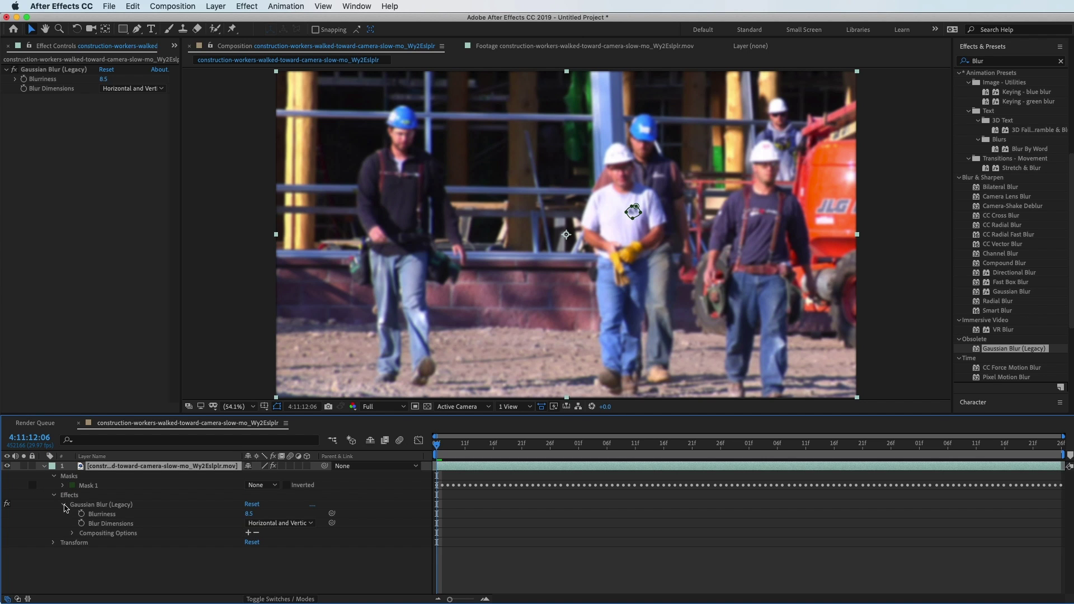
{"action": "left_click", "coordinate": [93, 535]}
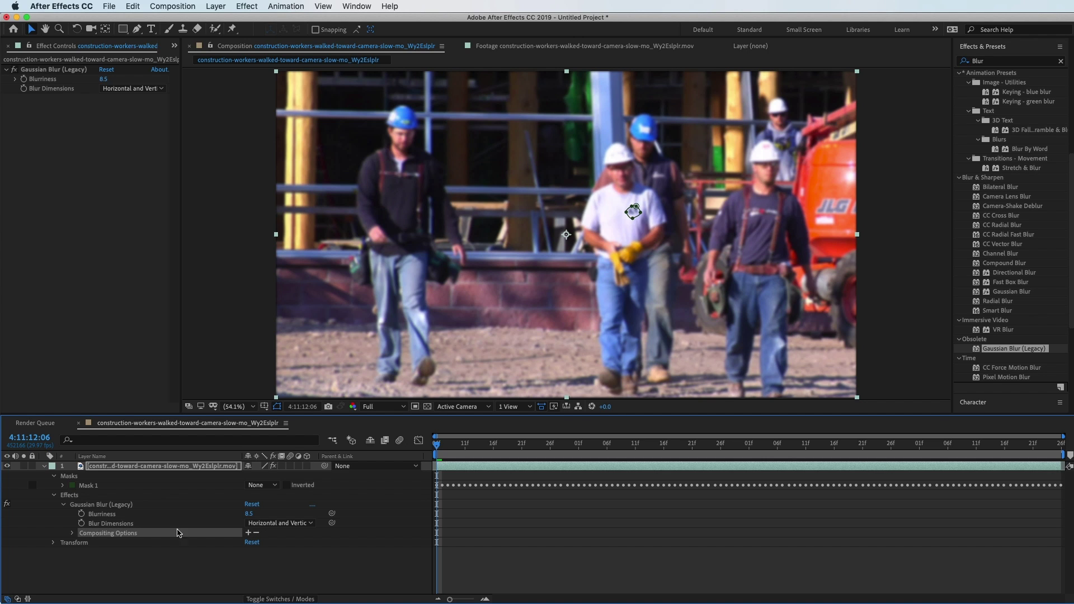
{"action": "left_click", "coordinate": [248, 533]}
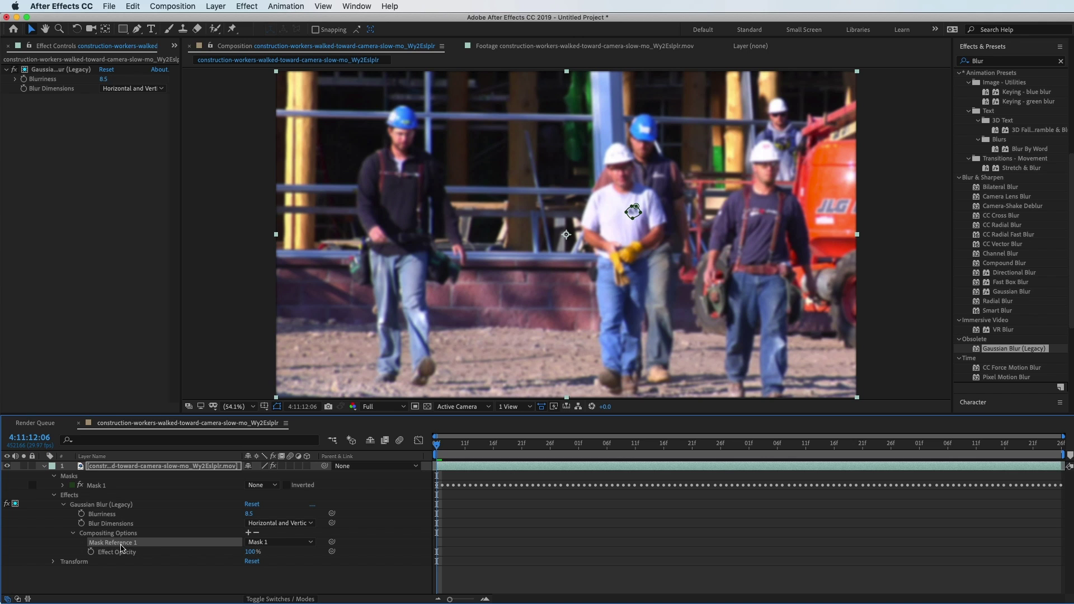
{"action": "left_click", "coordinate": [269, 543]}
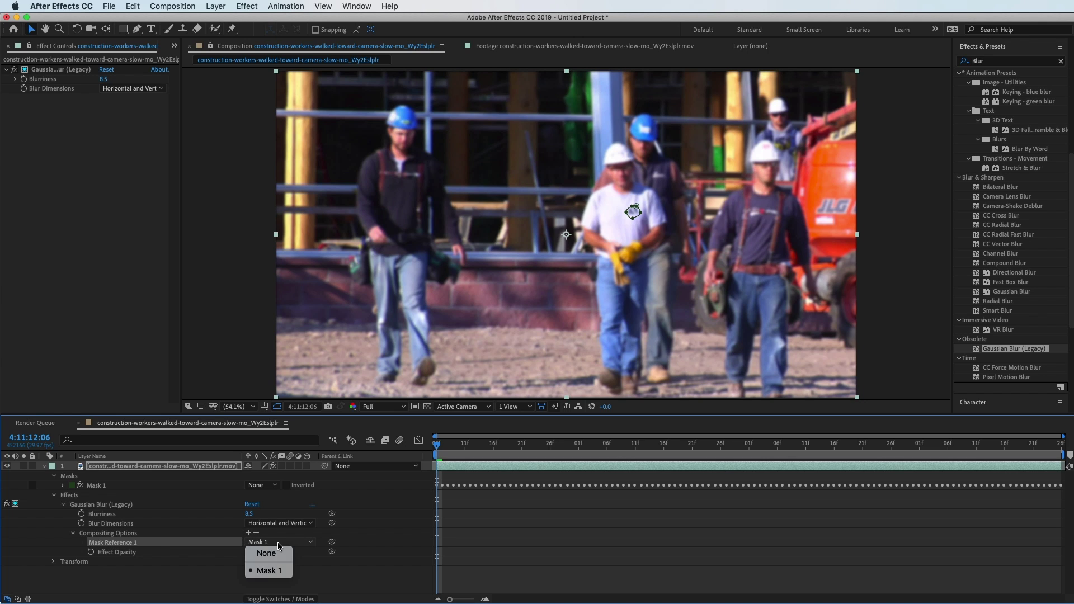
{"action": "left_click", "coordinate": [302, 549]}
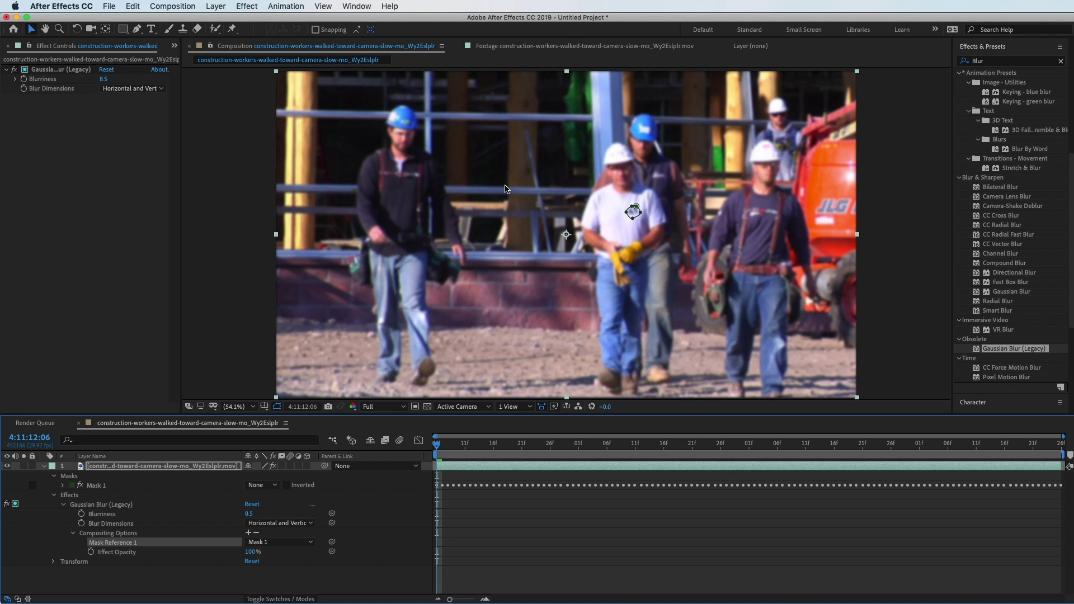
Step: Change Mask 1's mode from None to Add and deselect the layer
{"action": "left_click", "coordinate": [62, 485]}
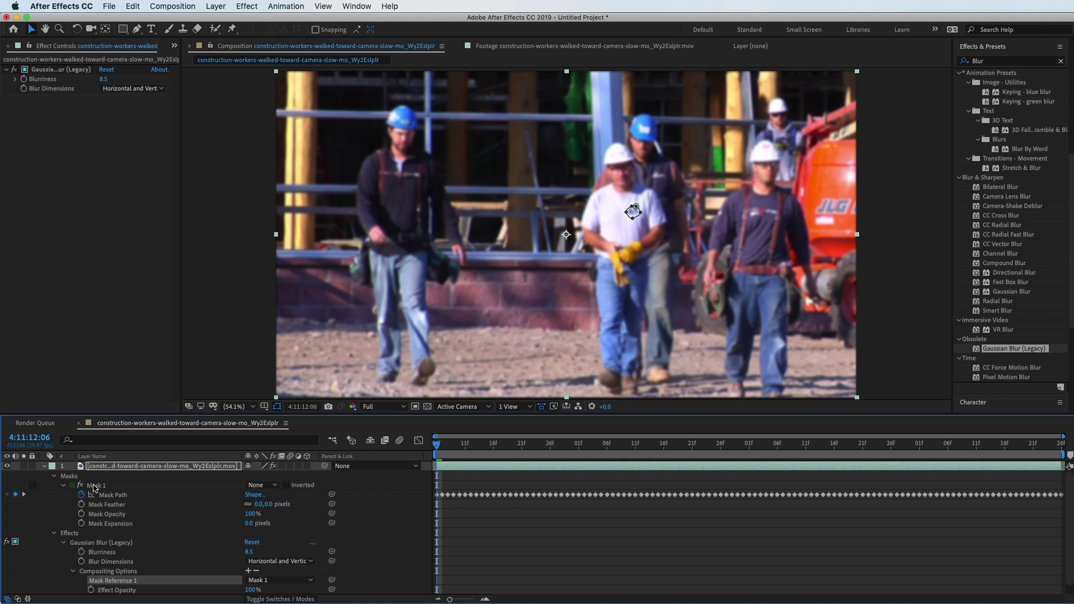
{"action": "left_click", "coordinate": [271, 486]}
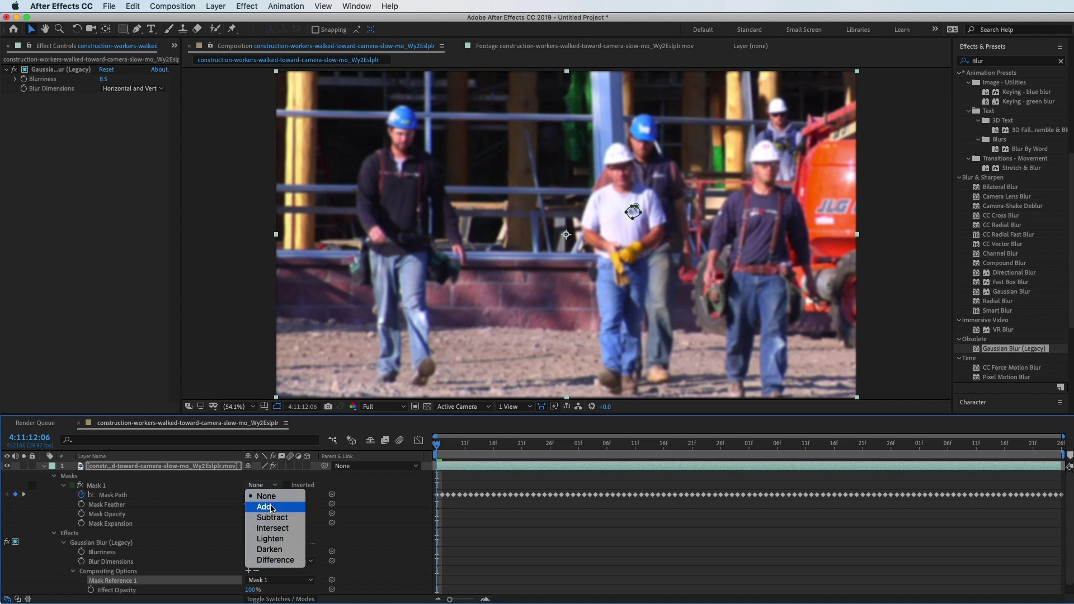
{"action": "left_click", "coordinate": [266, 507]}
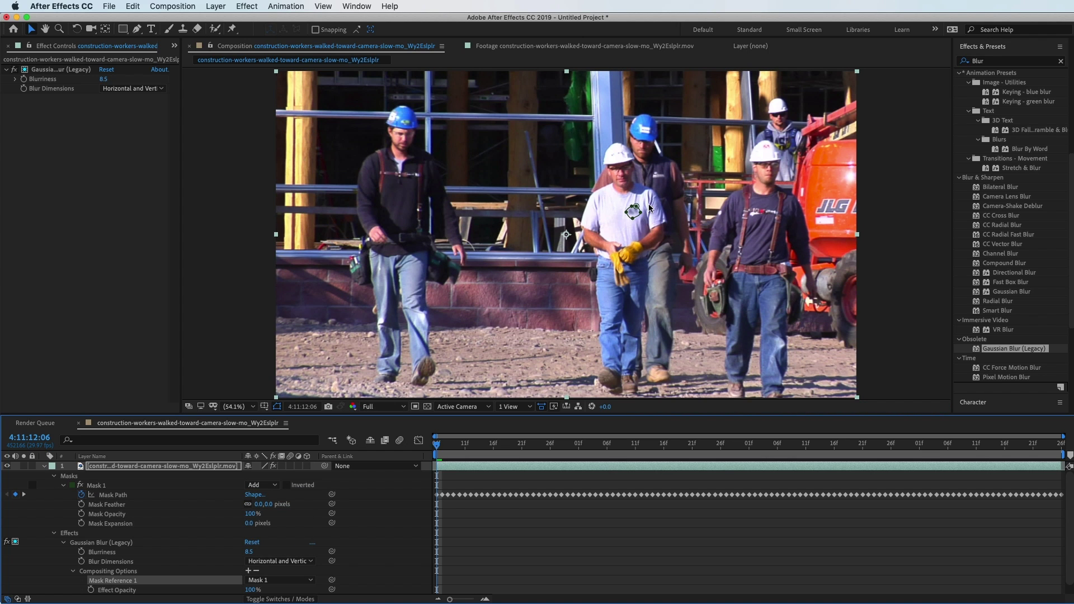
{"action": "left_click", "coordinate": [530, 536]}
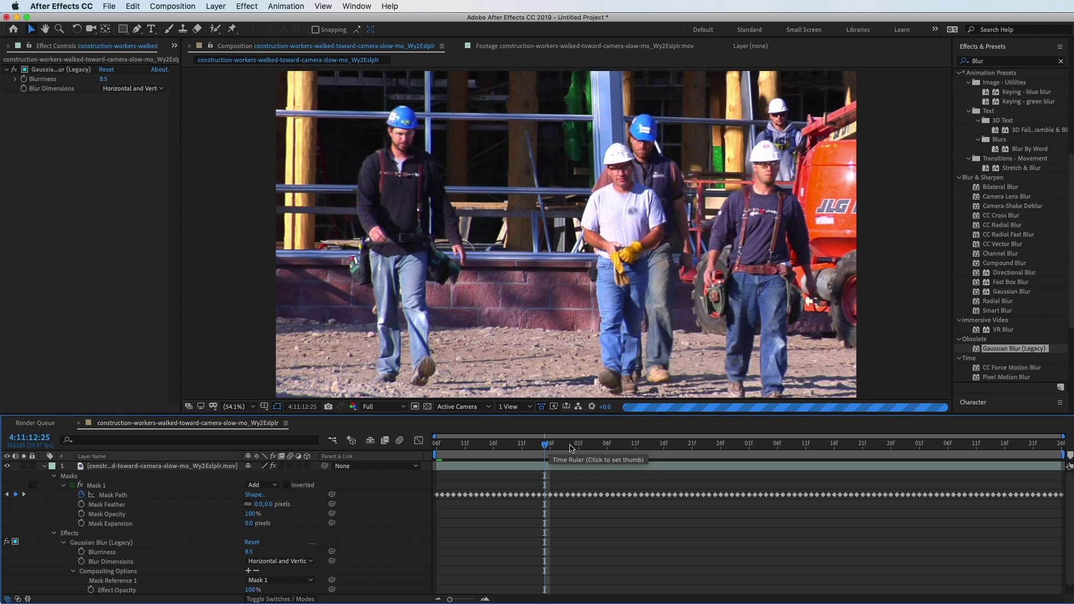
Step: Jump through the clip to confirm the blur follows the logo, then collapse the layer
{"action": "left_click", "coordinate": [721, 446]}
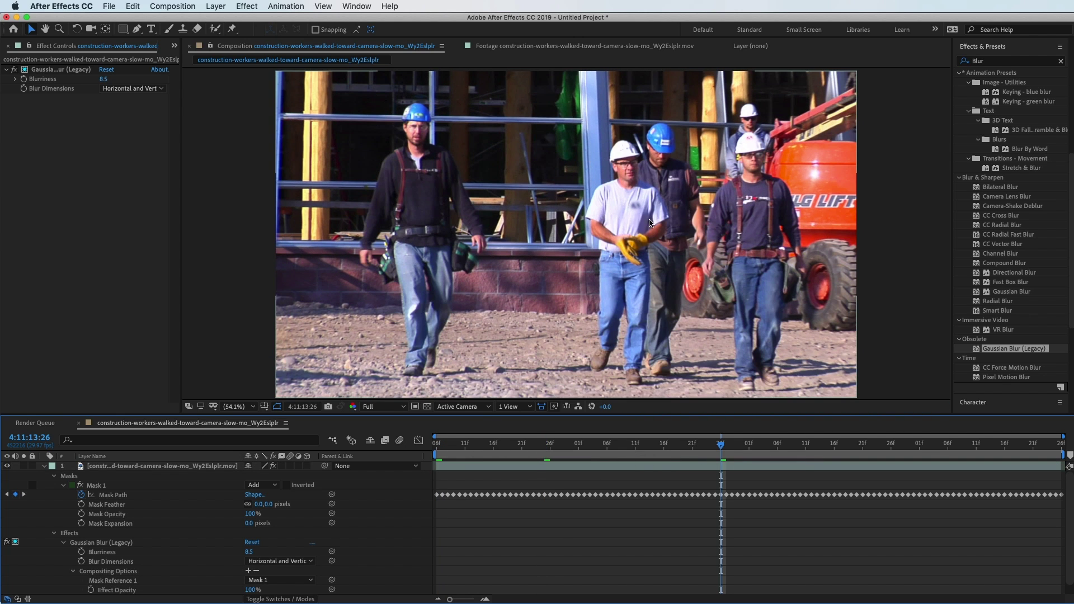
{"action": "left_click", "coordinate": [835, 445]}
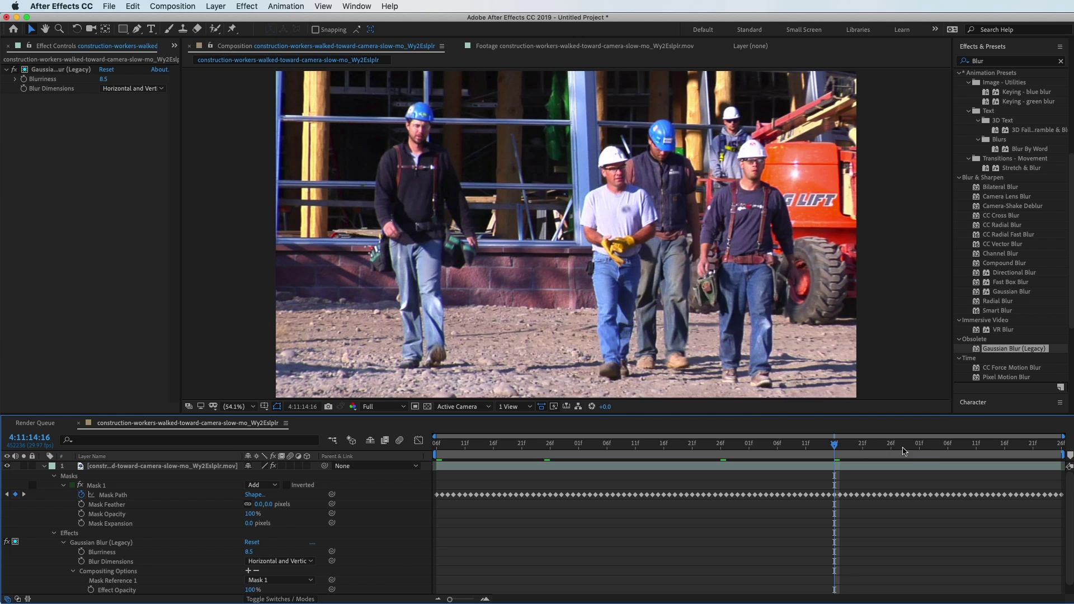
{"action": "left_click", "coordinate": [938, 446]}
{"action": "left_click", "coordinate": [1006, 446]}
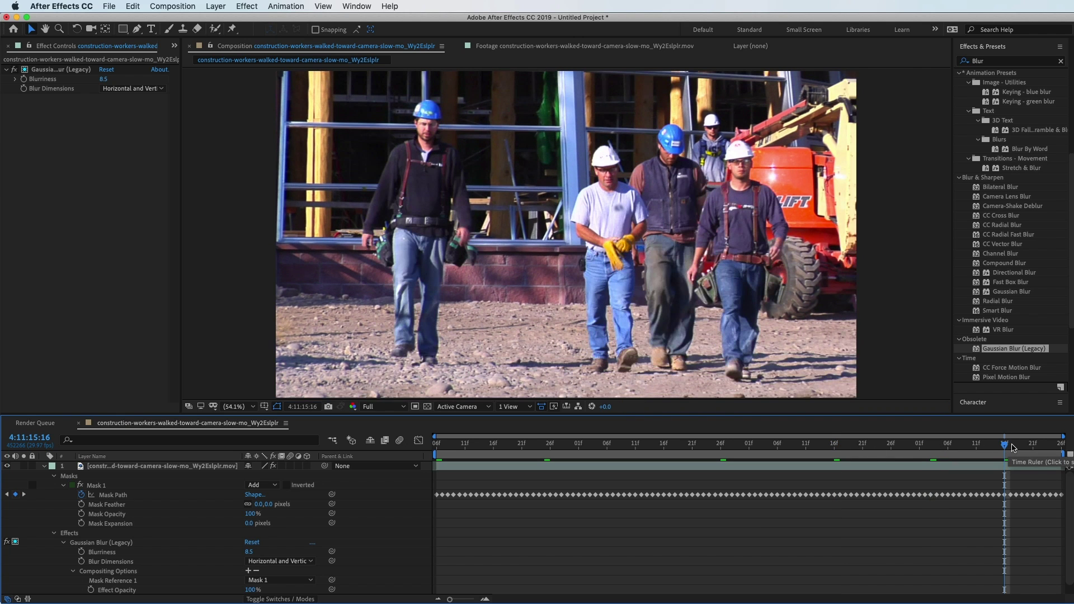
{"action": "left_click", "coordinate": [1035, 446]}
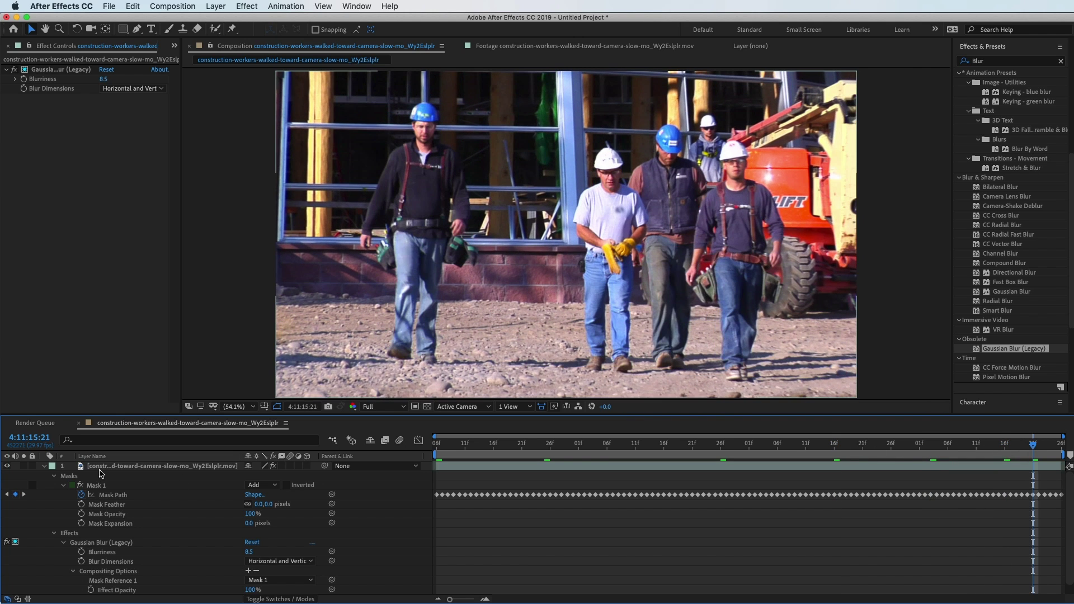
{"action": "left_click", "coordinate": [44, 468]}
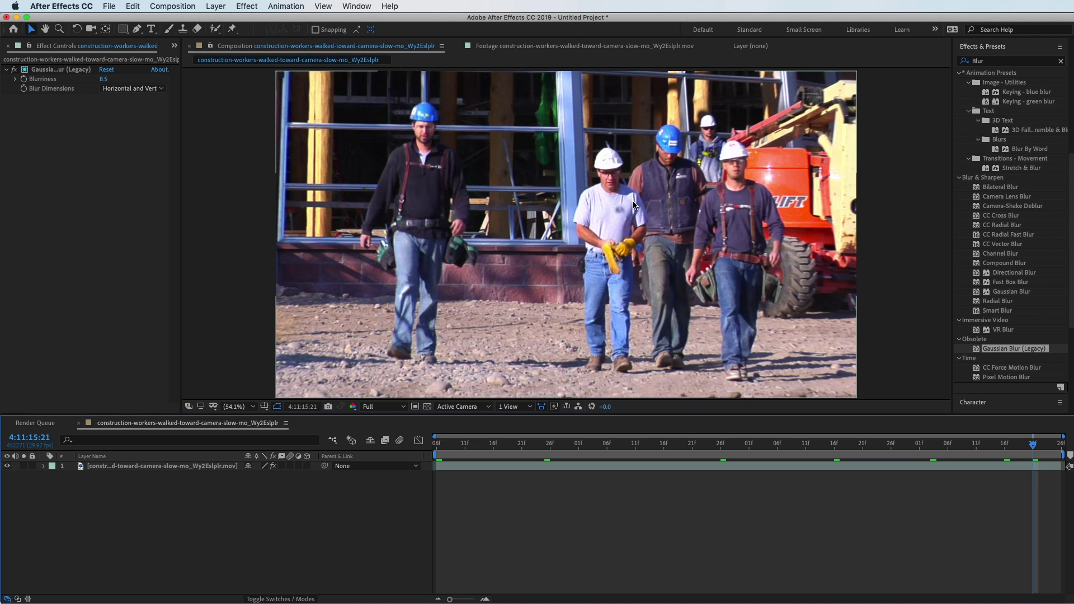
Step: Create a 1920×1080 solid, Pale Blue Solid 1, coloured by sampling the worker's white shirt
{"action": "left_click", "coordinate": [216, 6]}
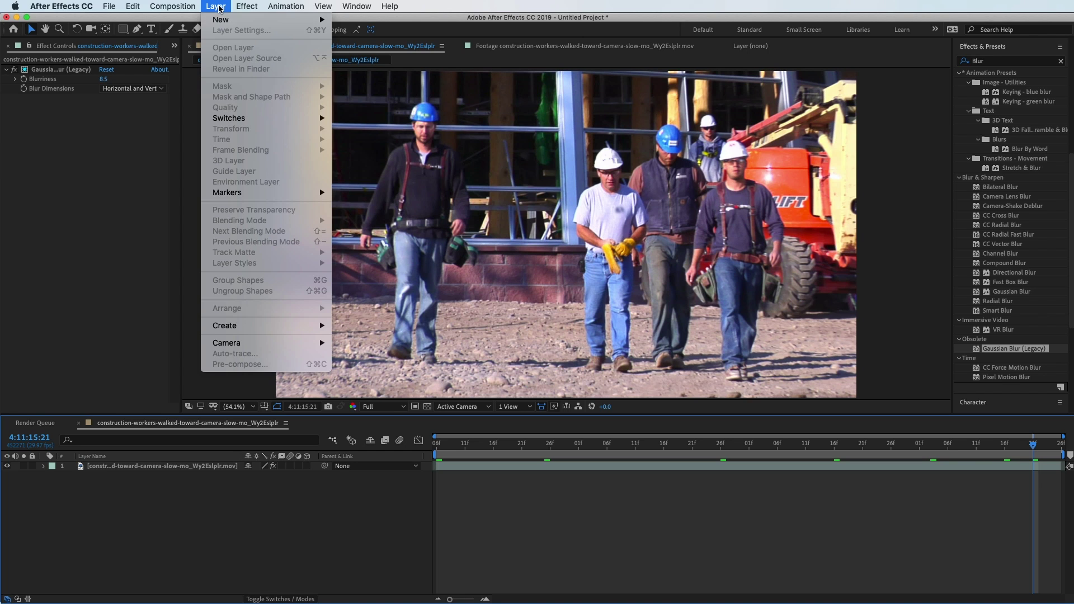
{"action": "mouse_move", "coordinate": [230, 20]}
{"action": "left_click", "coordinate": [361, 34]}
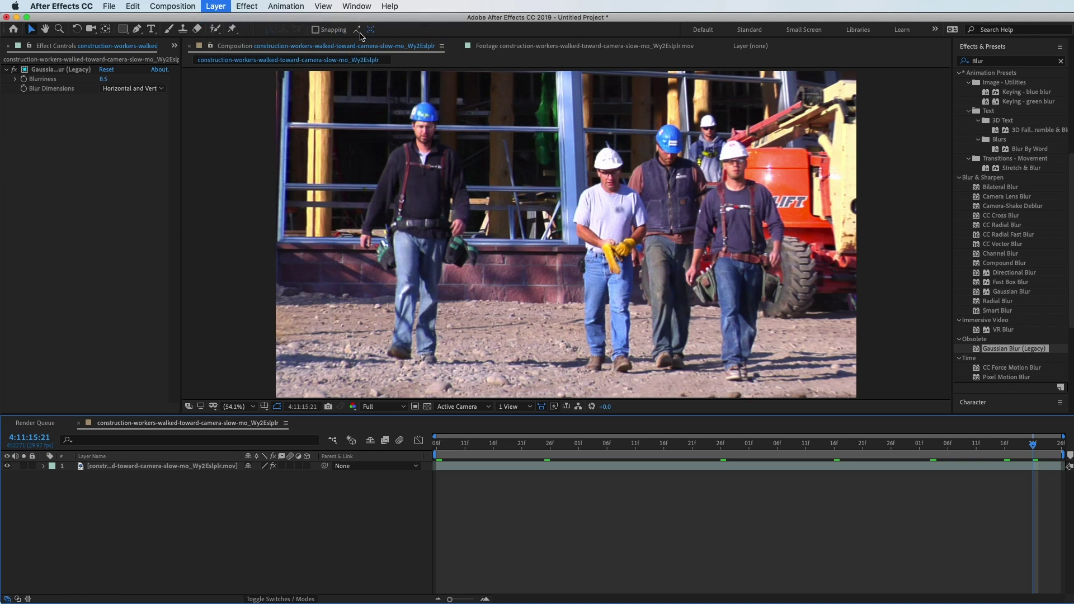
{"action": "left_click_drag", "start_coordinate": [523, 128], "coordinate": [498, 118]}
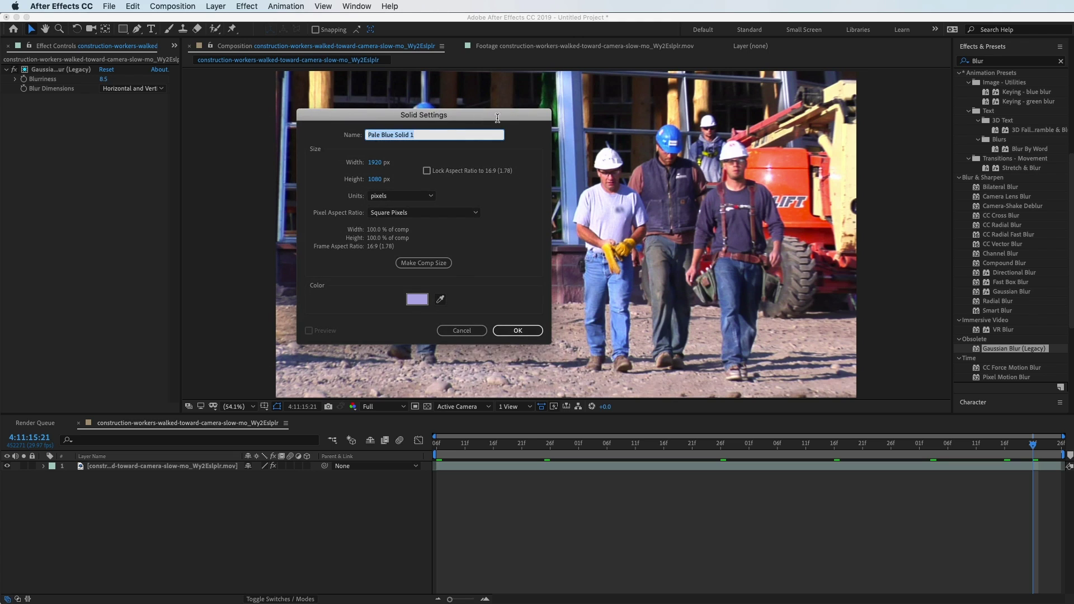
{"action": "left_click", "coordinate": [441, 302]}
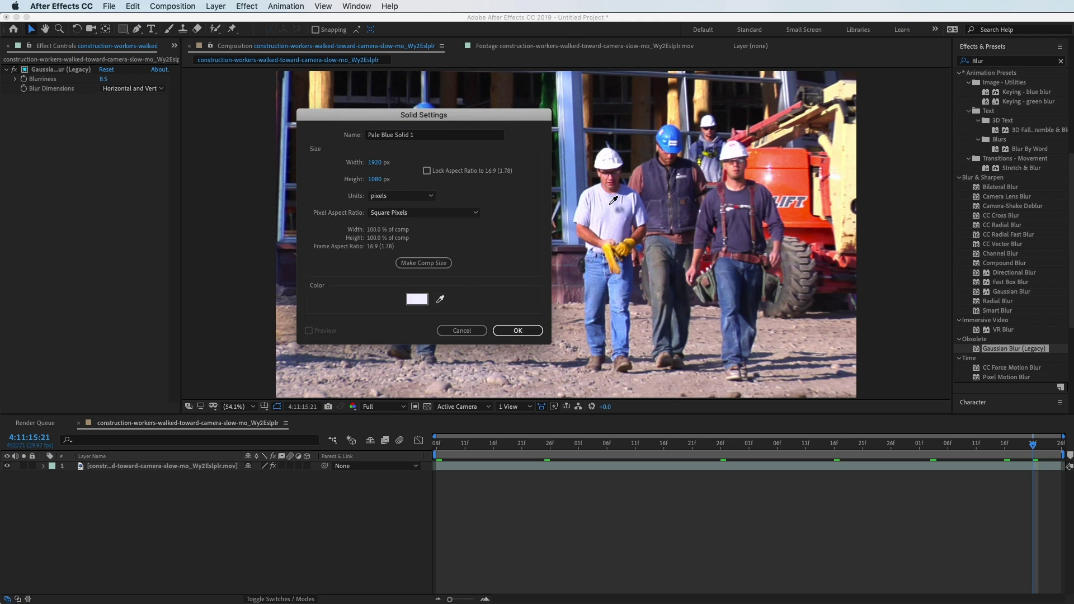
{"action": "left_click", "coordinate": [605, 205]}
{"action": "left_click", "coordinate": [520, 330]}
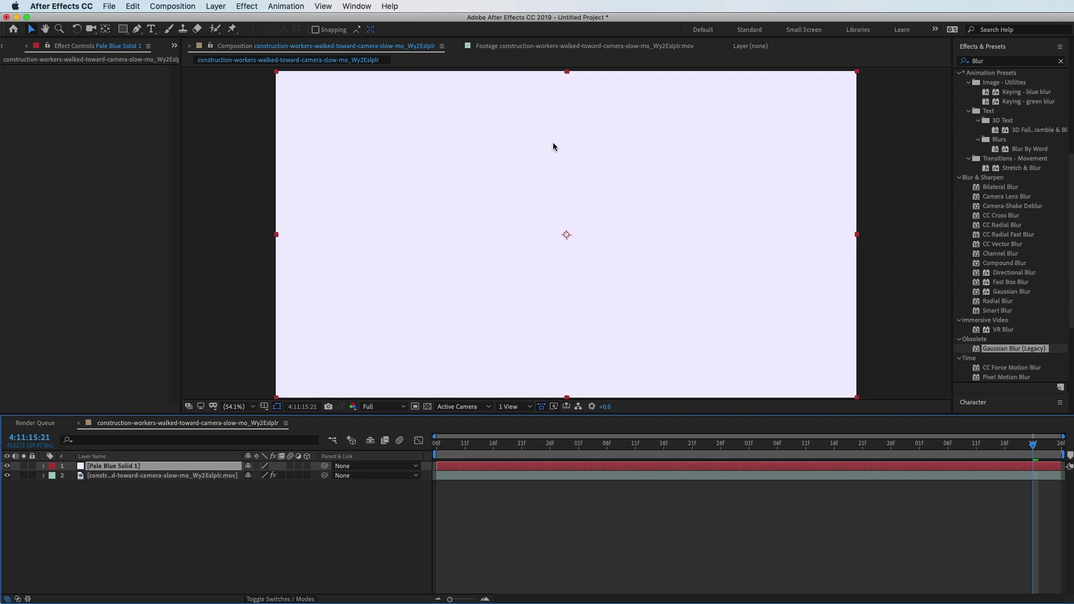
Step: Expand the footage layer's properties and collapse its Effects group
{"action": "left_click", "coordinate": [43, 476]}
{"action": "scroll", "coordinate": [96, 544], "scroll_direction": "up", "scroll_amount": 1}
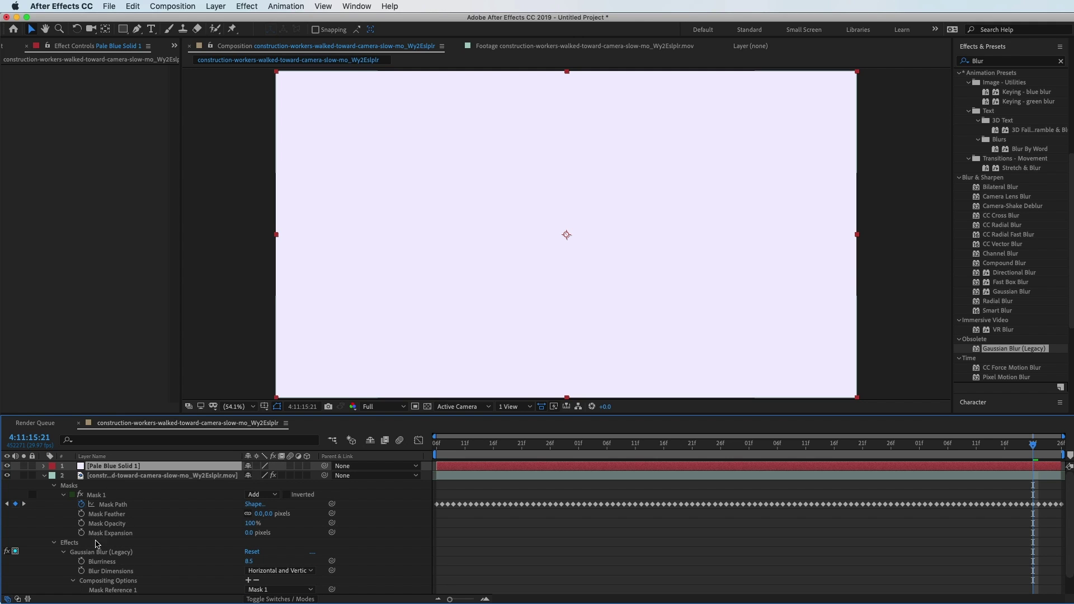
{"action": "left_click", "coordinate": [54, 542]}
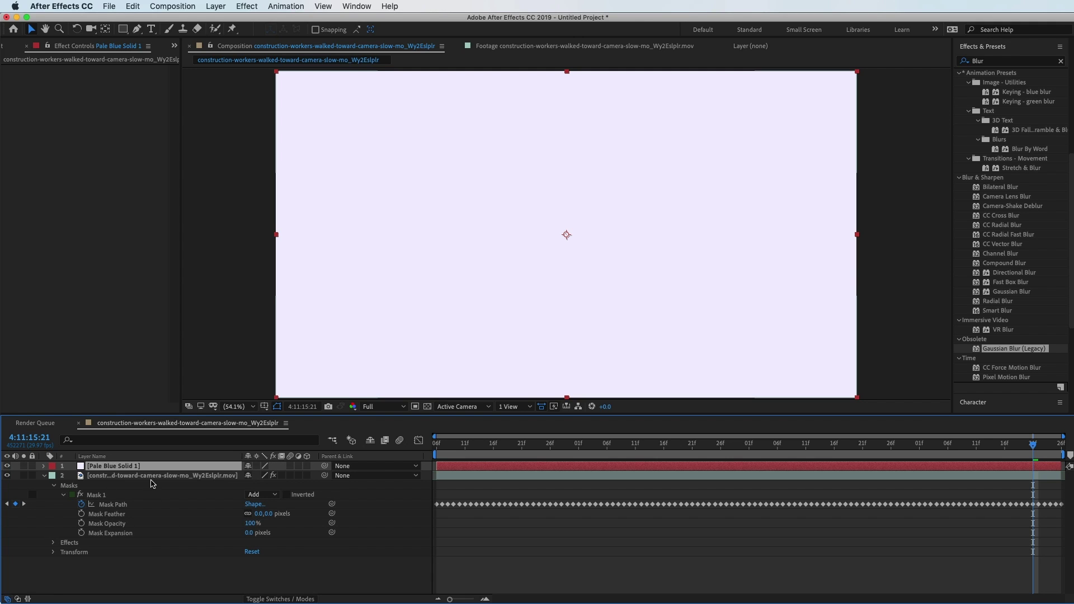
Step: Copy the footage layer's tracked Mask 1, select Pale Blue Solid 1, and return to the clip's first frame
{"action": "left_click", "coordinate": [95, 496]}
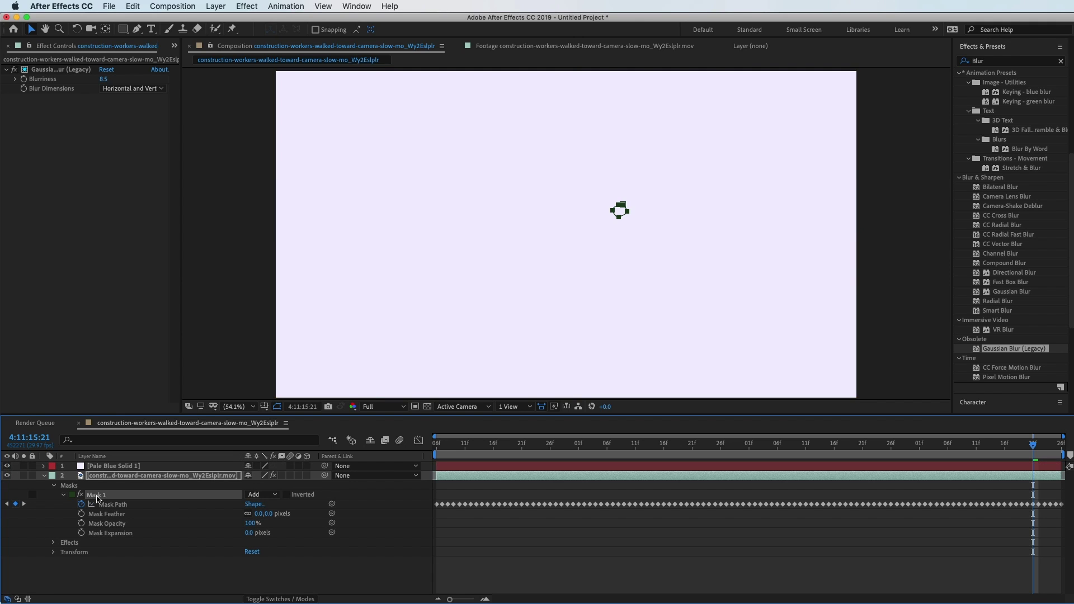
{"action": "left_click", "coordinate": [125, 467]}
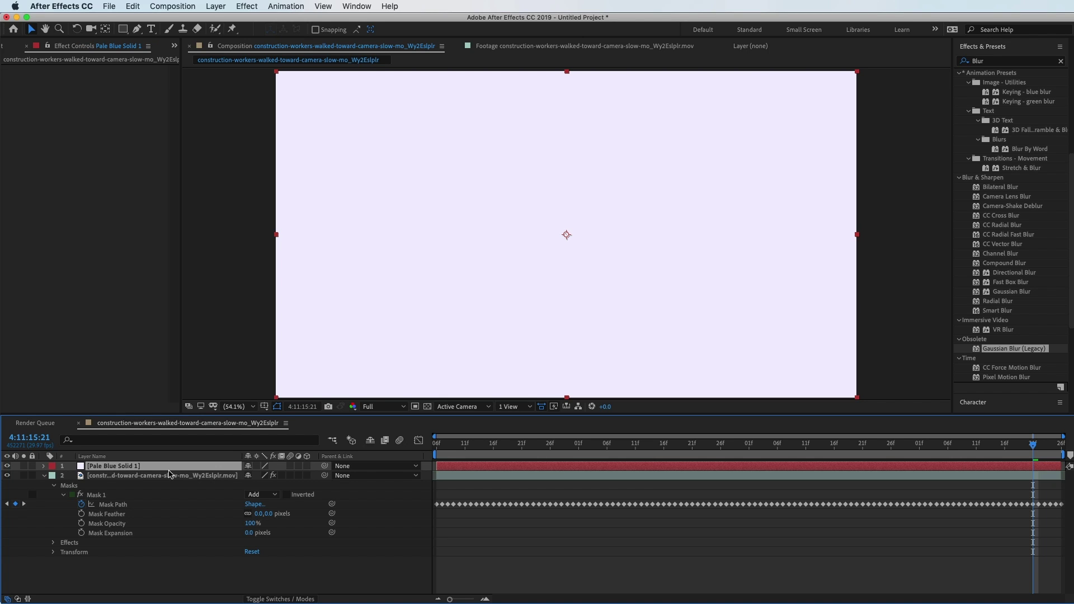
{"action": "left_click_drag", "start_coordinate": [1034, 446], "coordinate": [405, 440]}
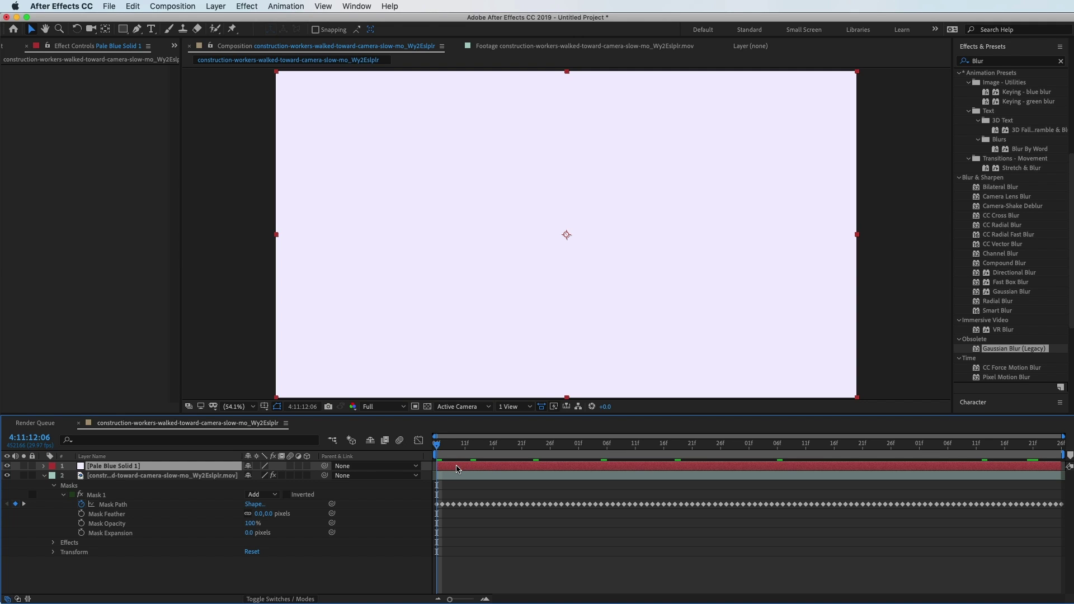
{"action": "left_click", "coordinate": [457, 470]}
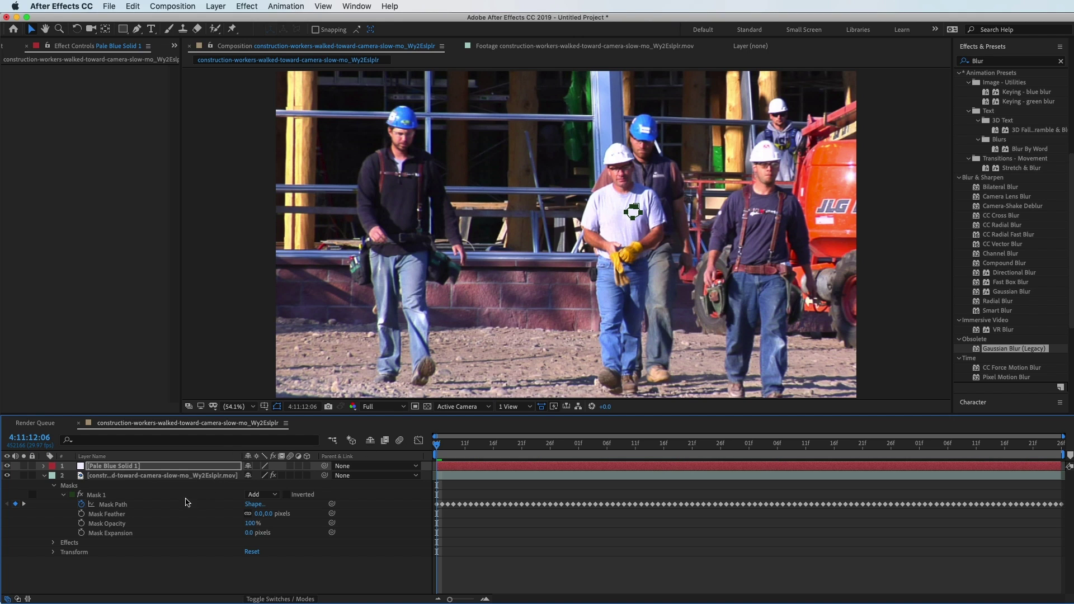
{"action": "key", "text": "super+v"}
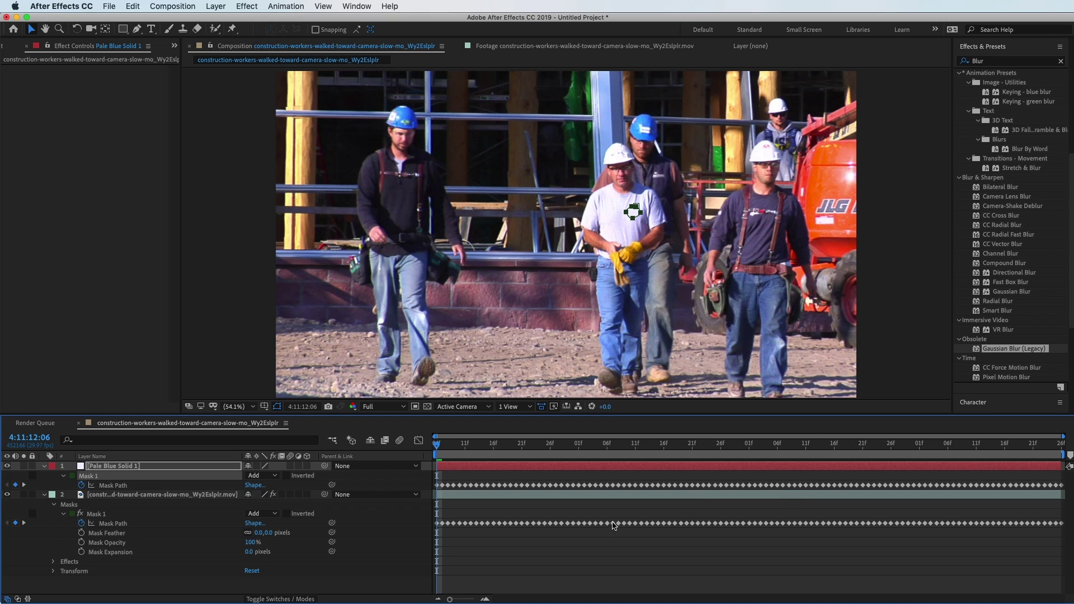
{"action": "left_click", "coordinate": [534, 468]}
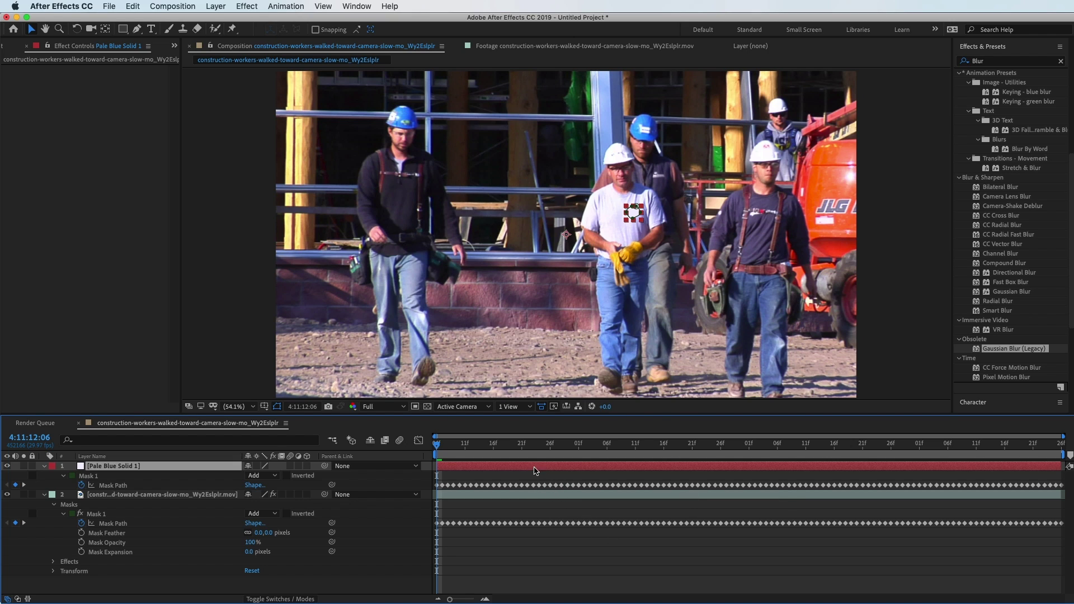
{"action": "left_click", "coordinate": [576, 513]}
{"action": "left_click", "coordinate": [562, 443]}
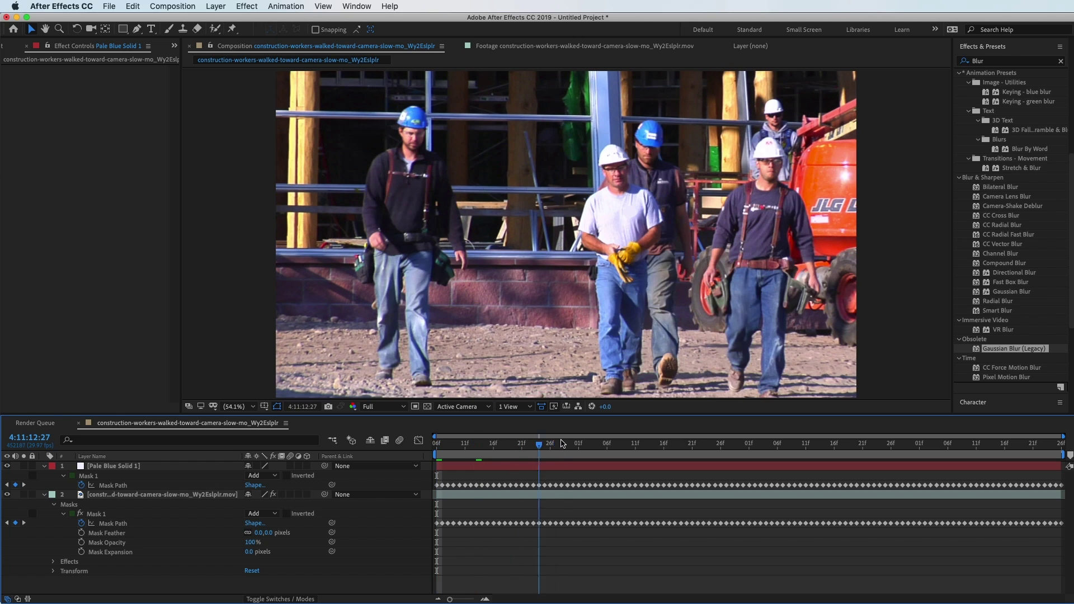
{"action": "left_click", "coordinate": [749, 443]}
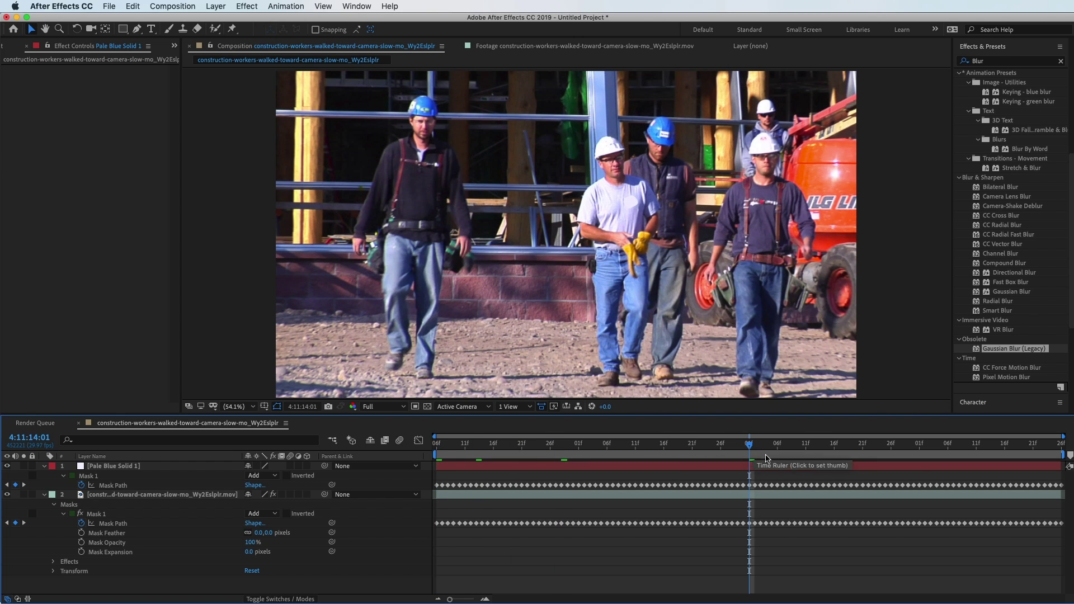
{"action": "left_click", "coordinate": [874, 443]}
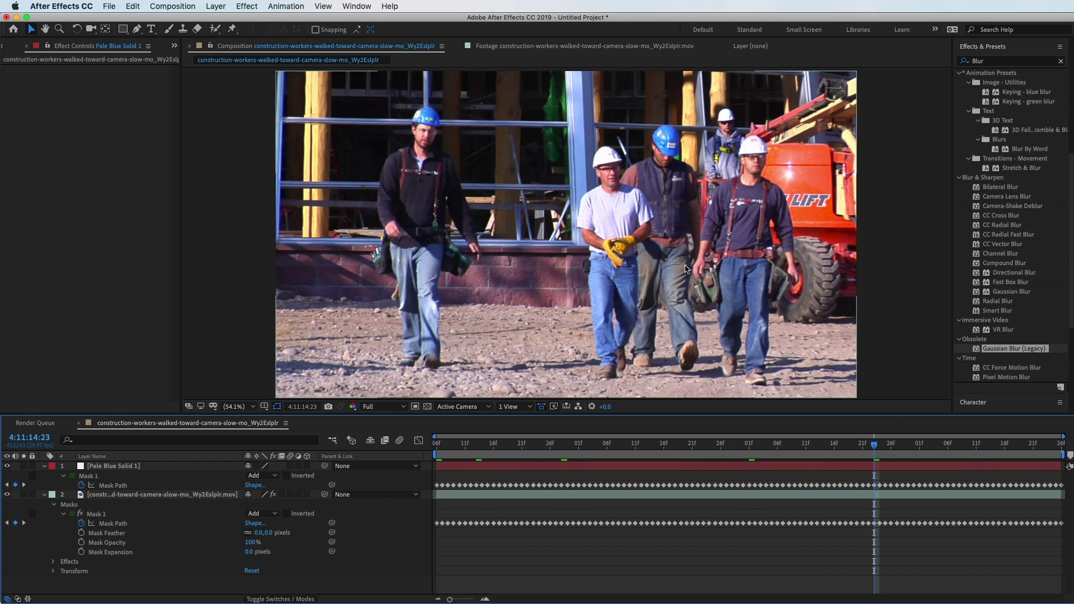
{"action": "left_click", "coordinate": [970, 447]}
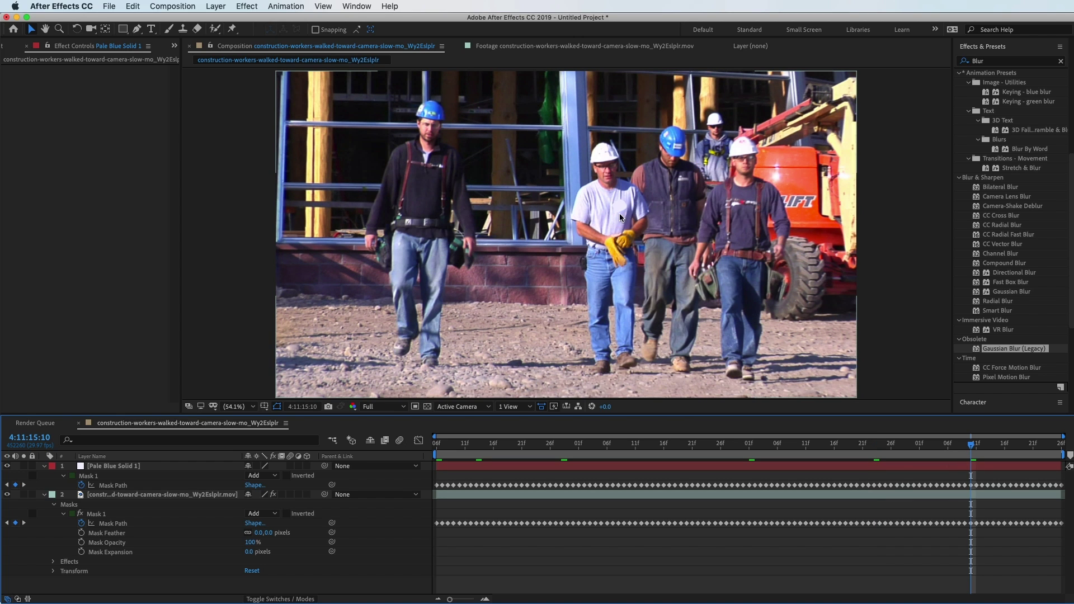
{"action": "left_click", "coordinate": [1022, 446]}
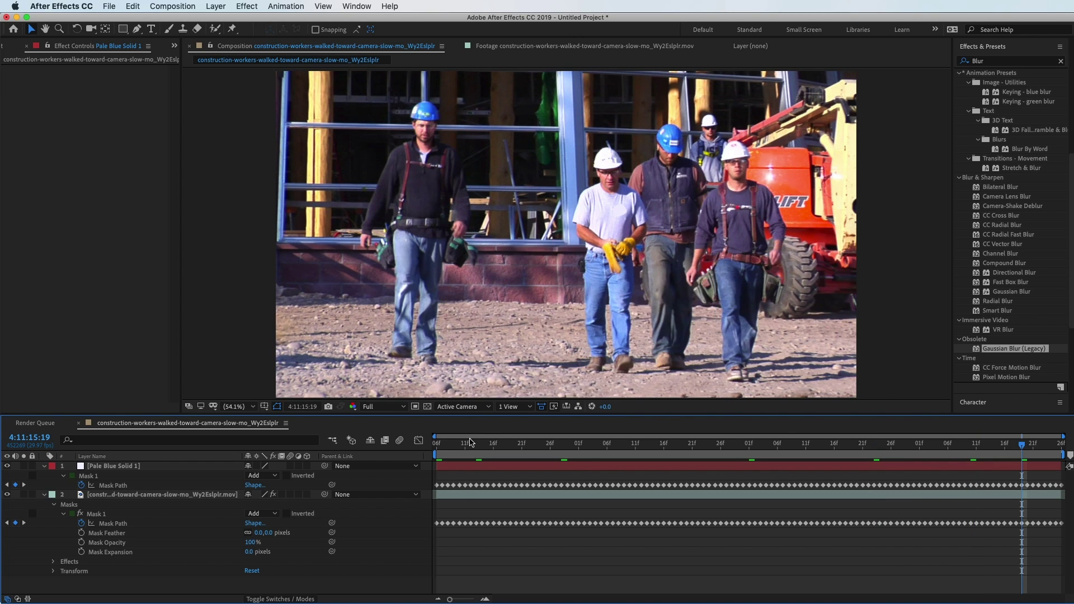
{"action": "left_click_drag", "start_coordinate": [471, 446], "coordinate": [437, 446]}
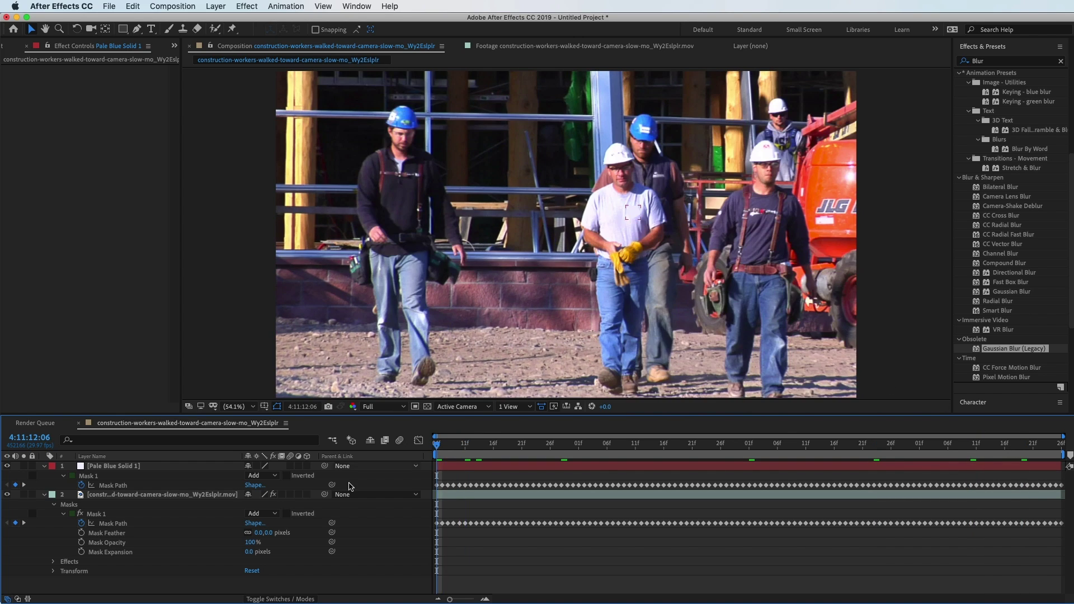
Step: Set Pale Blue Solid 1's Mask Feather to 15 pixels
{"action": "left_click", "coordinate": [64, 477]}
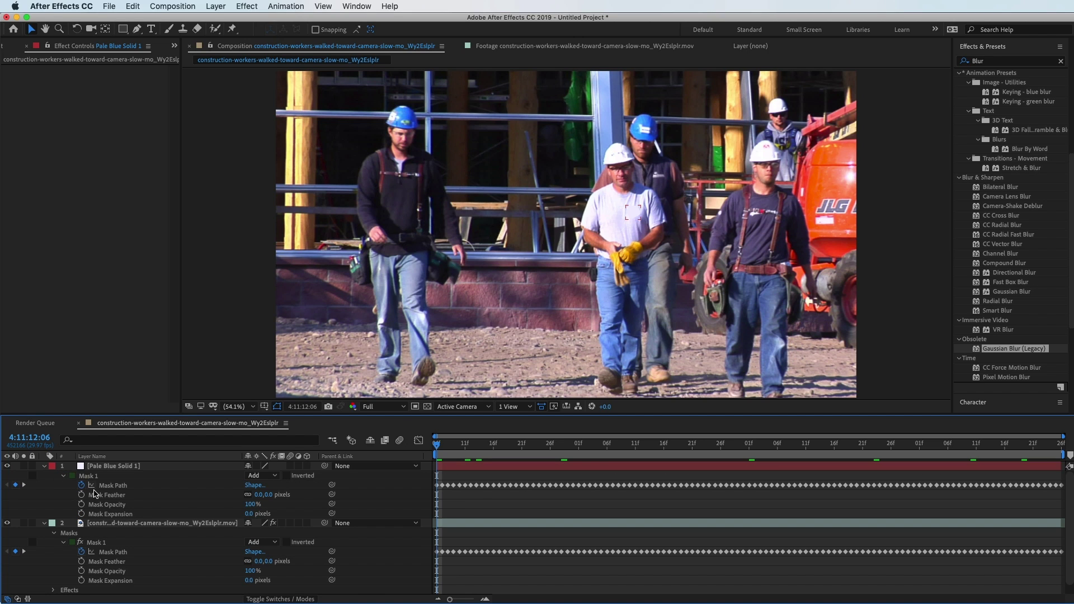
{"action": "left_click", "coordinate": [259, 494]}
{"action": "key", "text": "Return"}
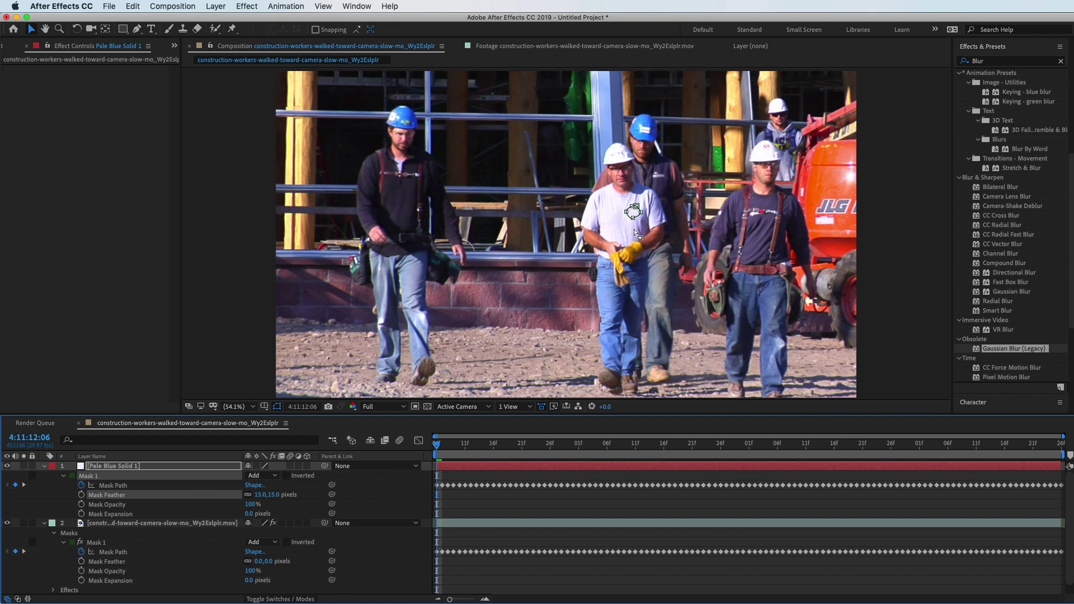
{"action": "left_click", "coordinate": [616, 567]}
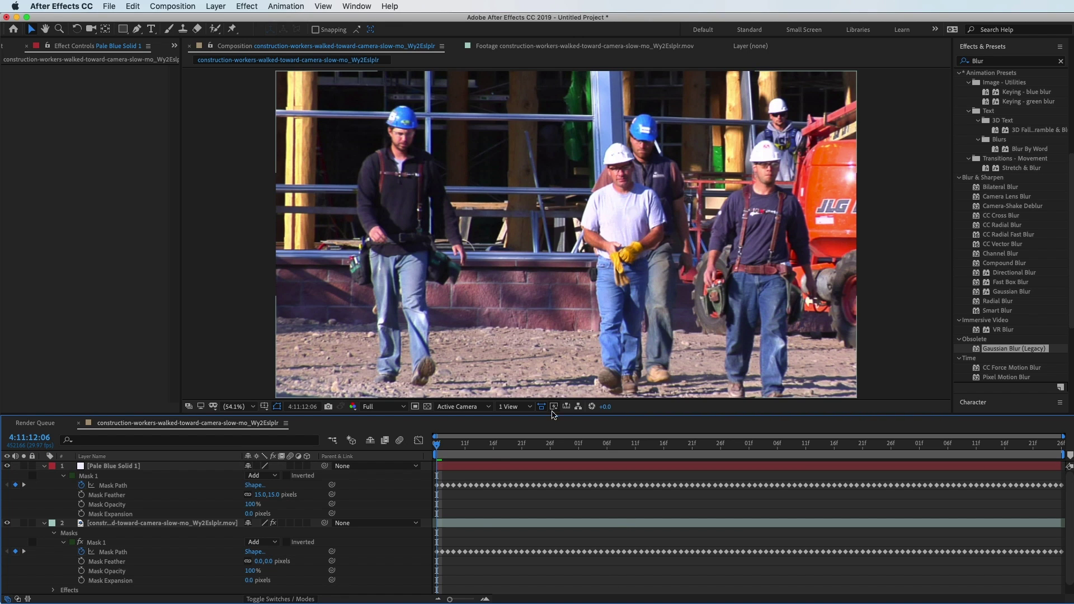
Step: Scrub through the timeline to check the feathered cover over the shirt logo
{"action": "left_click", "coordinate": [482, 443]}
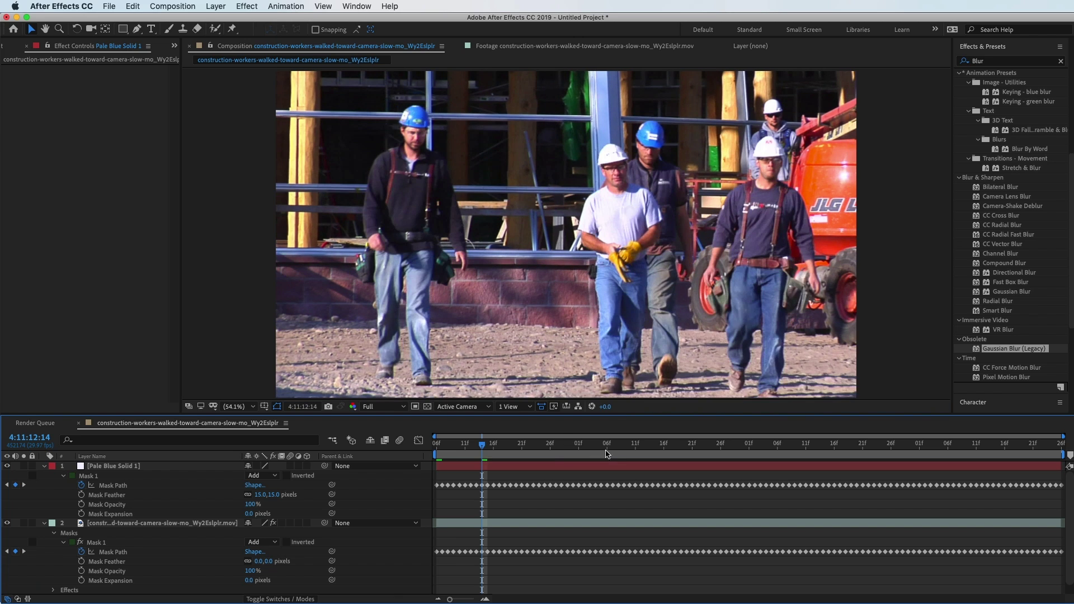
{"action": "left_click", "coordinate": [624, 443]}
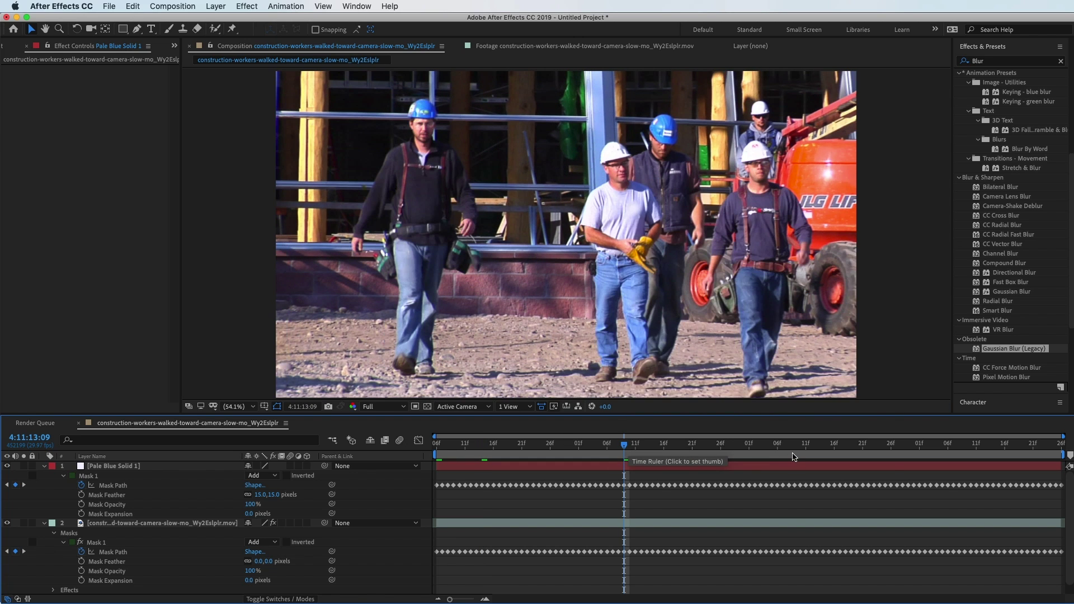
{"action": "left_click", "coordinate": [794, 456]}
{"action": "left_click", "coordinate": [869, 448]}
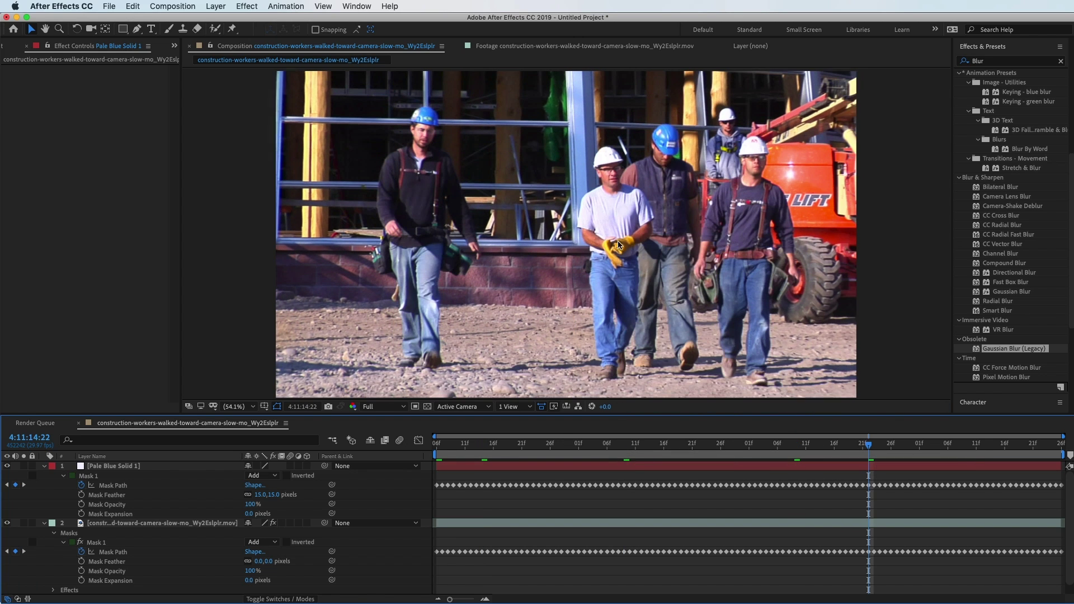
{"action": "left_click", "coordinate": [960, 448]}
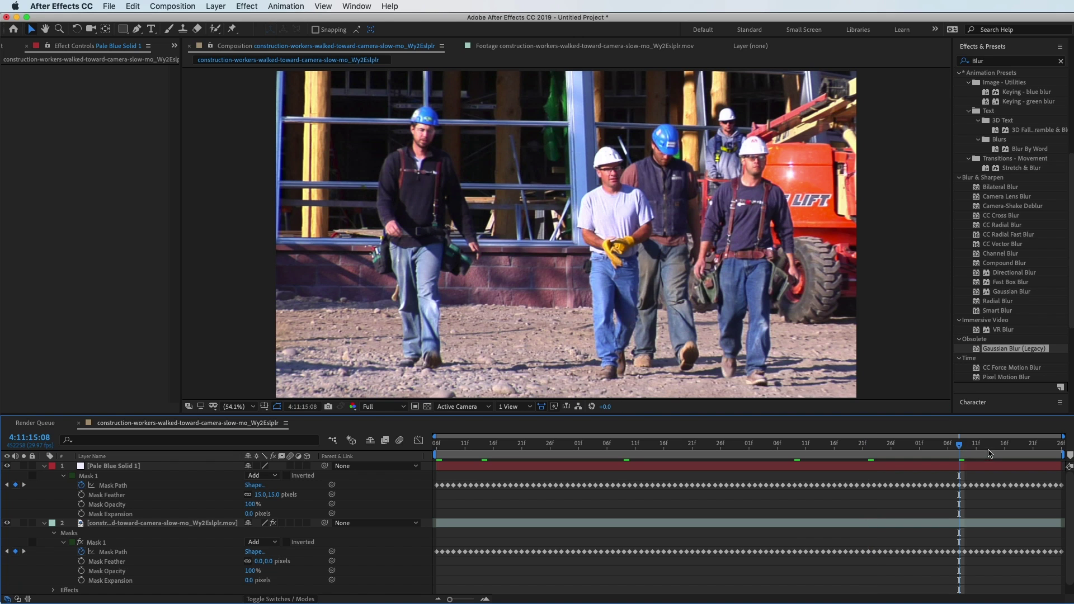
{"action": "left_click", "coordinate": [1040, 448]}
{"action": "left_click", "coordinate": [891, 448]}
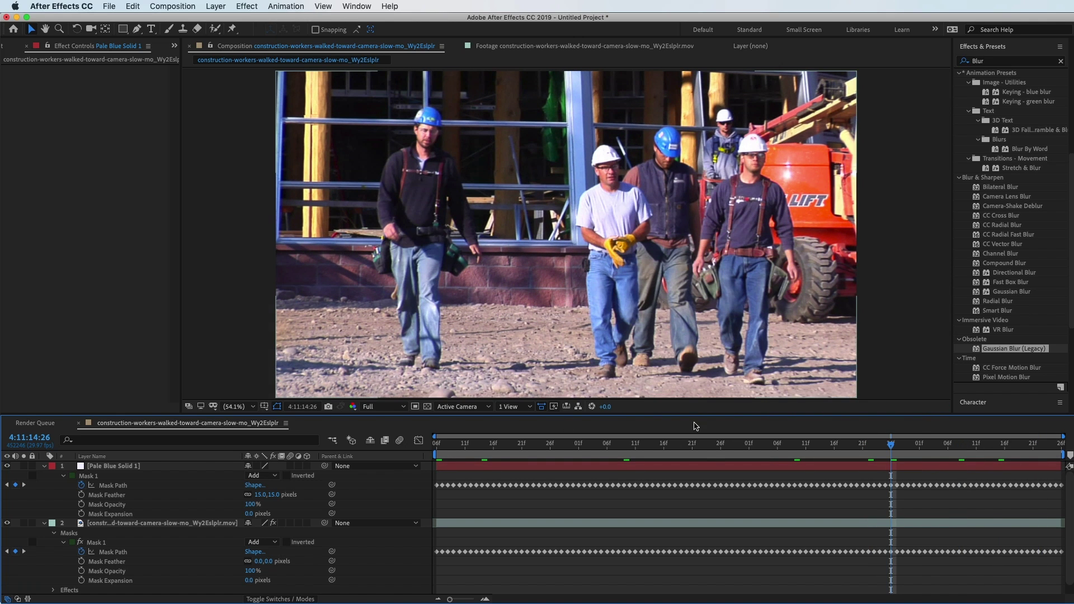
Step: Play a real-time preview of the composition from the start, then switch to Storyblocks in Safari
{"action": "left_click_drag", "start_coordinate": [553, 448], "coordinate": [436, 448]}
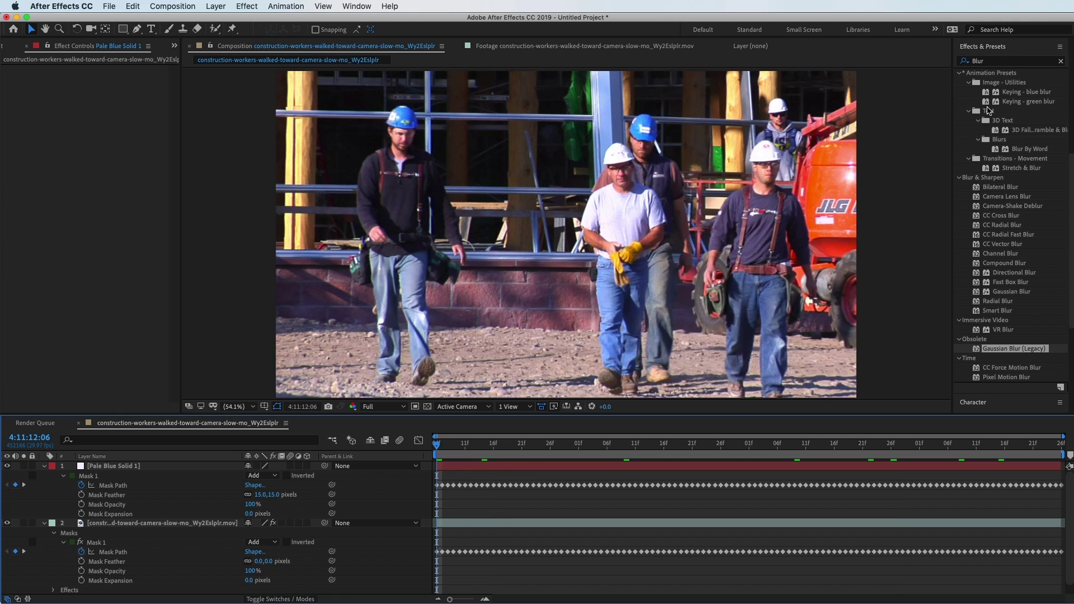
{"action": "scroll", "coordinate": [1060, 216], "scroll_direction": "up", "scroll_amount": 5}
{"action": "left_click", "coordinate": [1014, 136]}
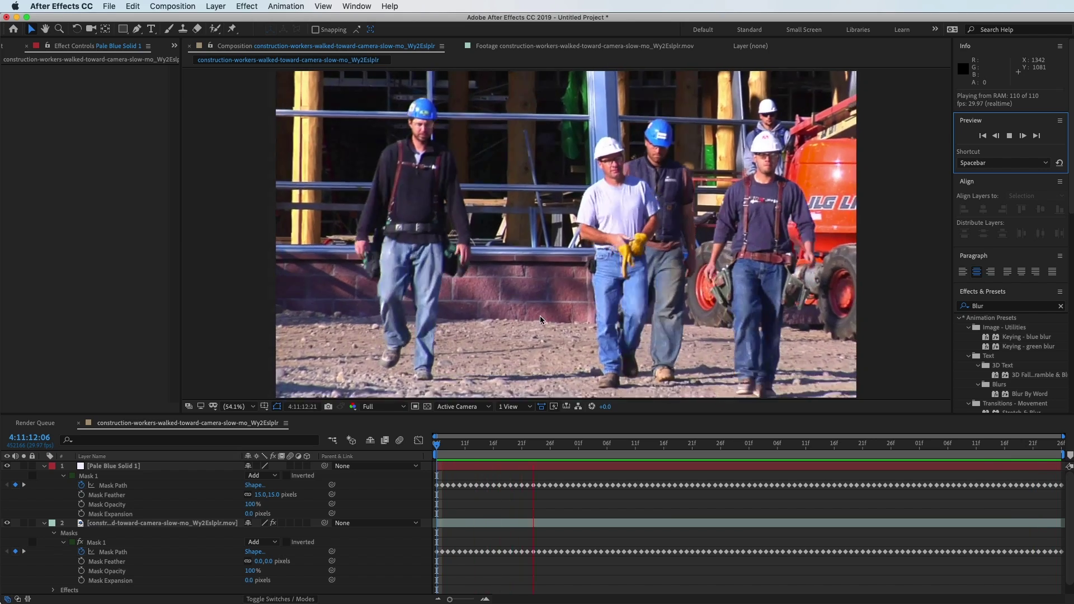
{"action": "key", "text": "super+Tab"}
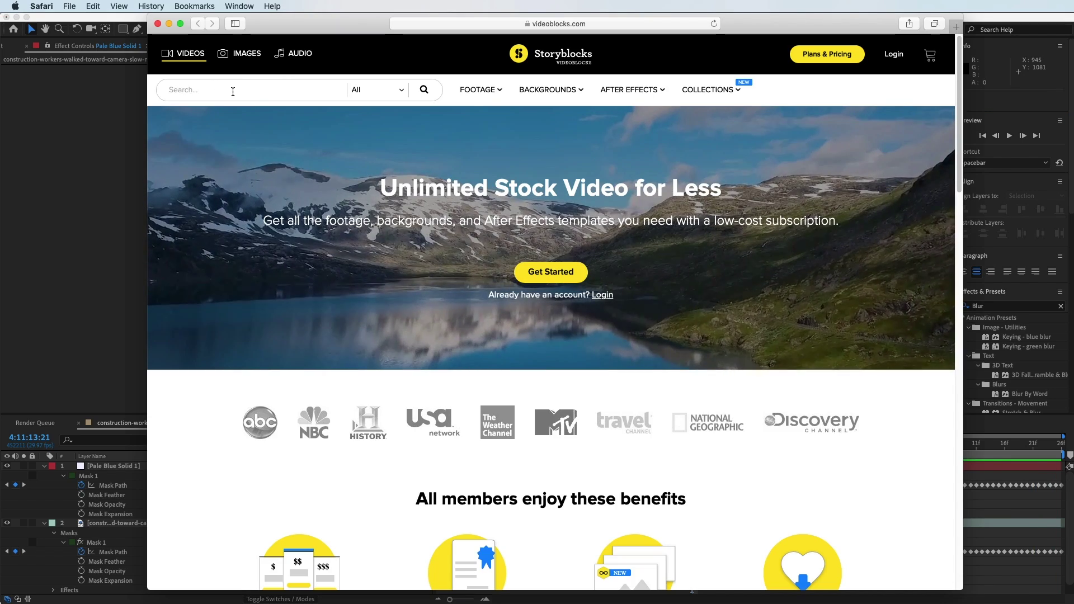
Step: Open the Aerial category under FOOTAGE, then bring up the COLLECTIONS menu
{"action": "mouse_move", "coordinate": [487, 93]}
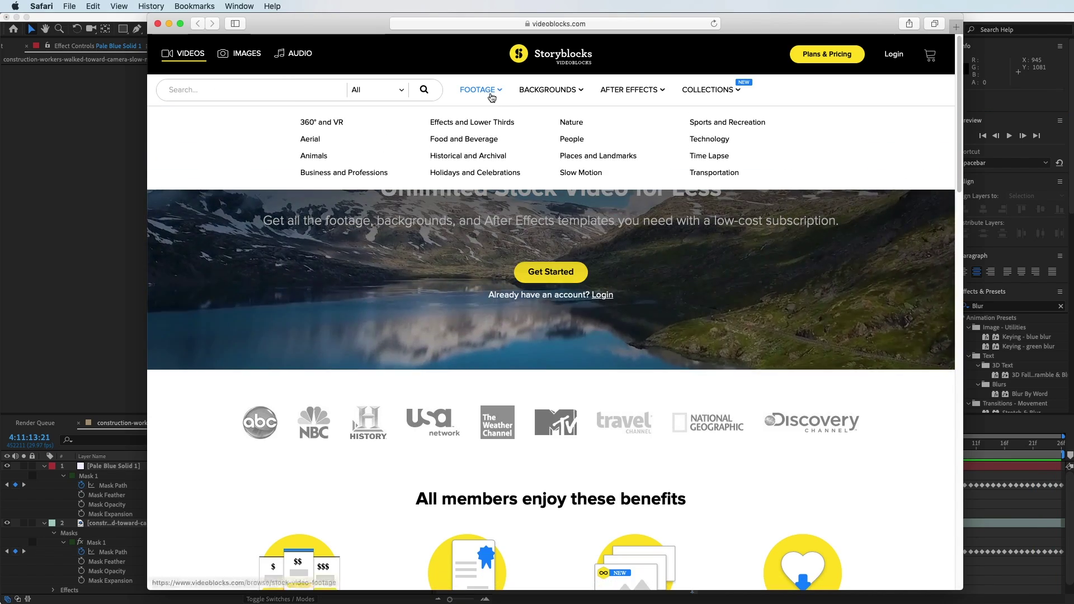
{"action": "left_click", "coordinate": [309, 139]}
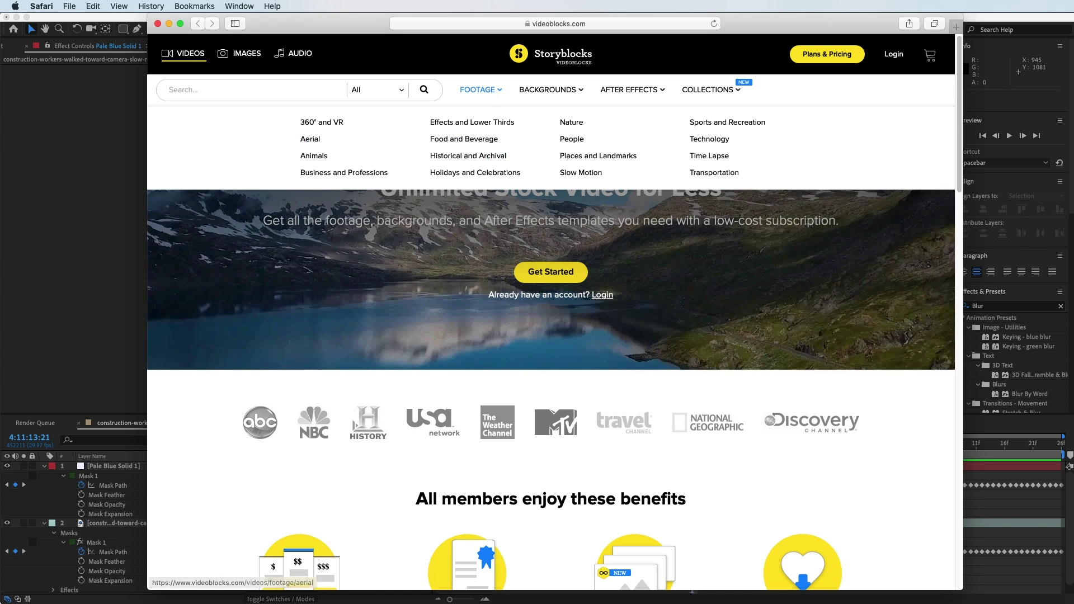
{"action": "mouse_move", "coordinate": [718, 93]}
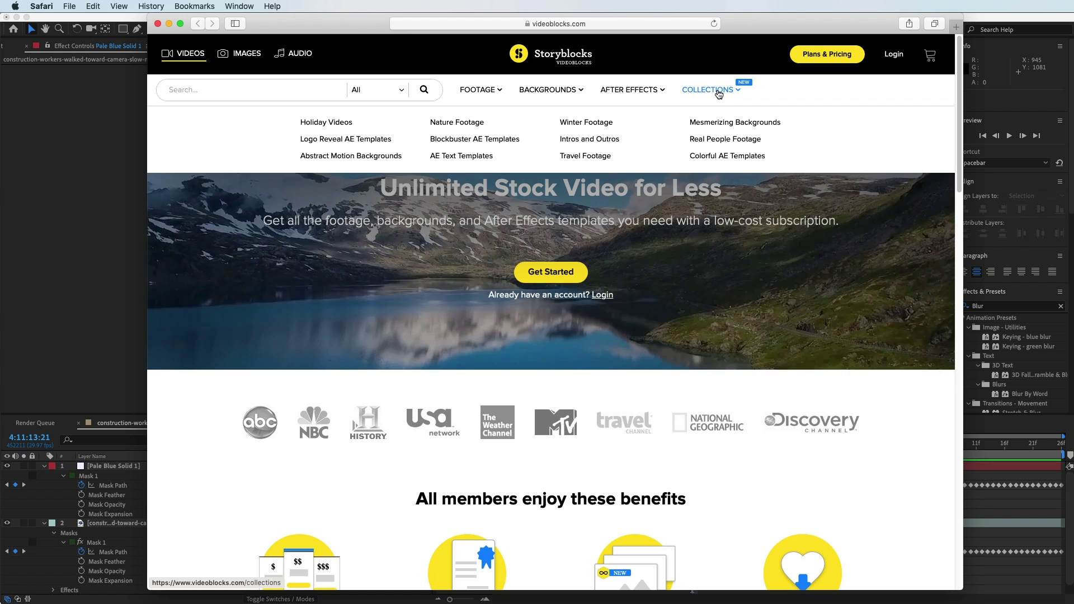
Step: Open the Holiday Videos collection from the Collections menu
{"action": "left_click", "coordinate": [321, 121]}
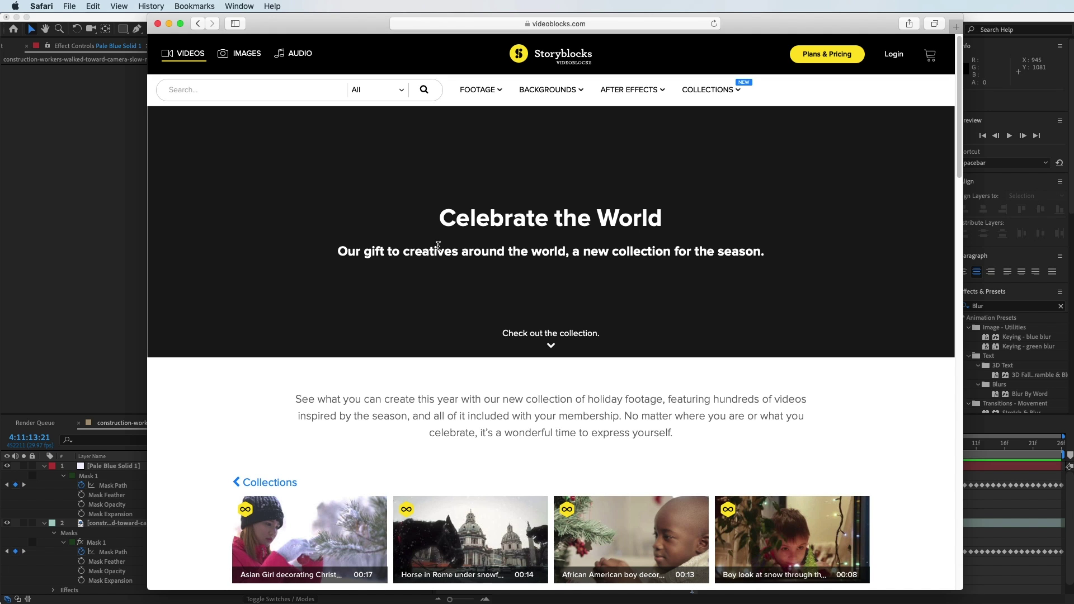
{"action": "scroll", "coordinate": [434, 257], "scroll_direction": "down", "scroll_amount": 5}
{"action": "mouse_move", "coordinate": [315, 334]}
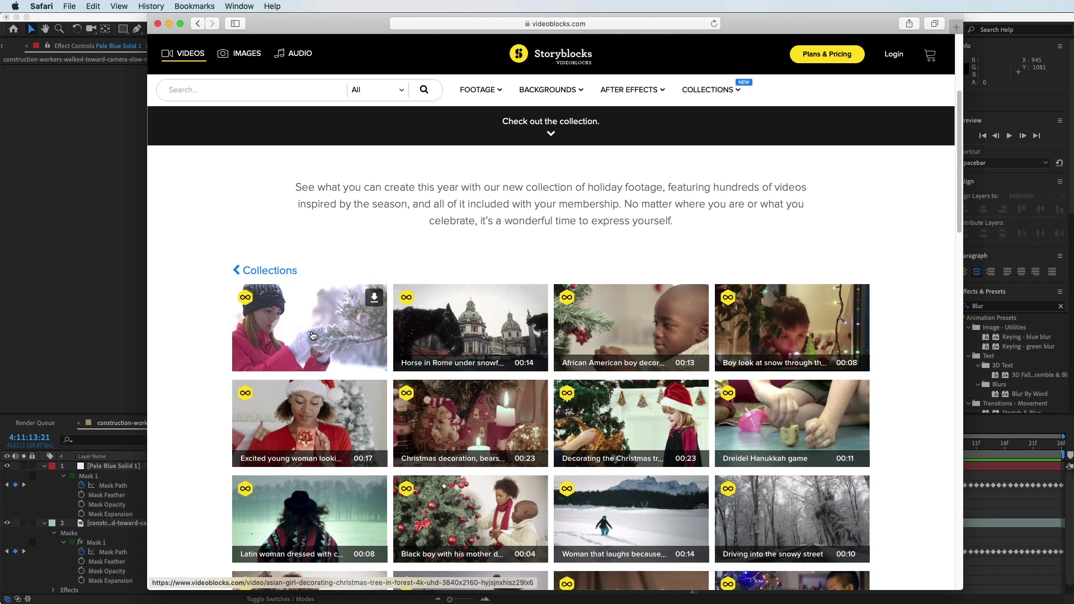
Step: Browse down through the Celebrate the World clip grid, then scroll back up
{"action": "scroll", "coordinate": [633, 248], "scroll_direction": "down", "scroll_amount": 5}
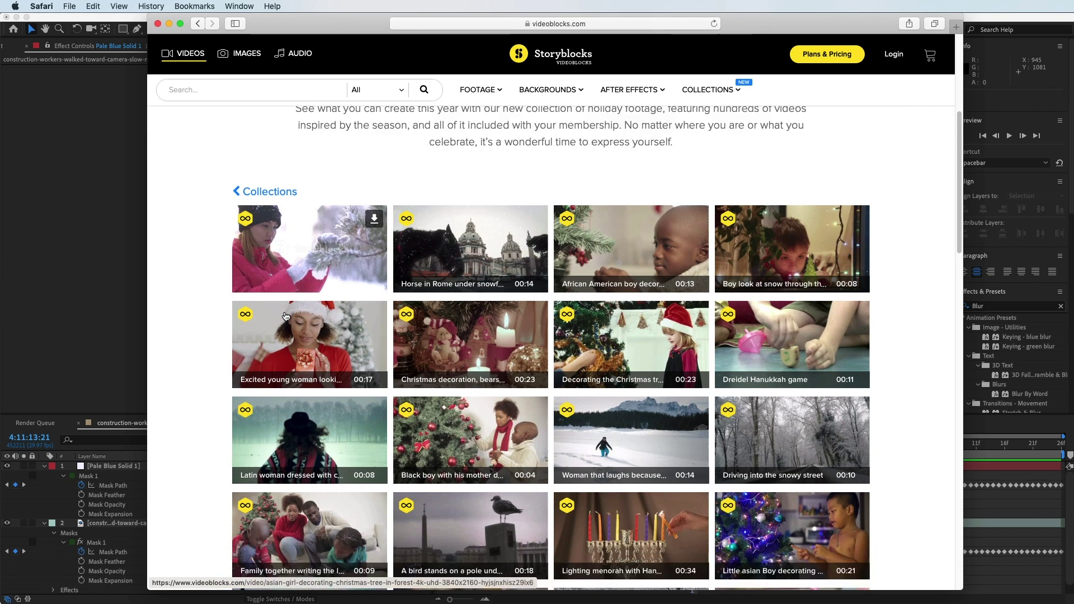
{"action": "scroll", "coordinate": [631, 280], "scroll_direction": "down", "scroll_amount": 4}
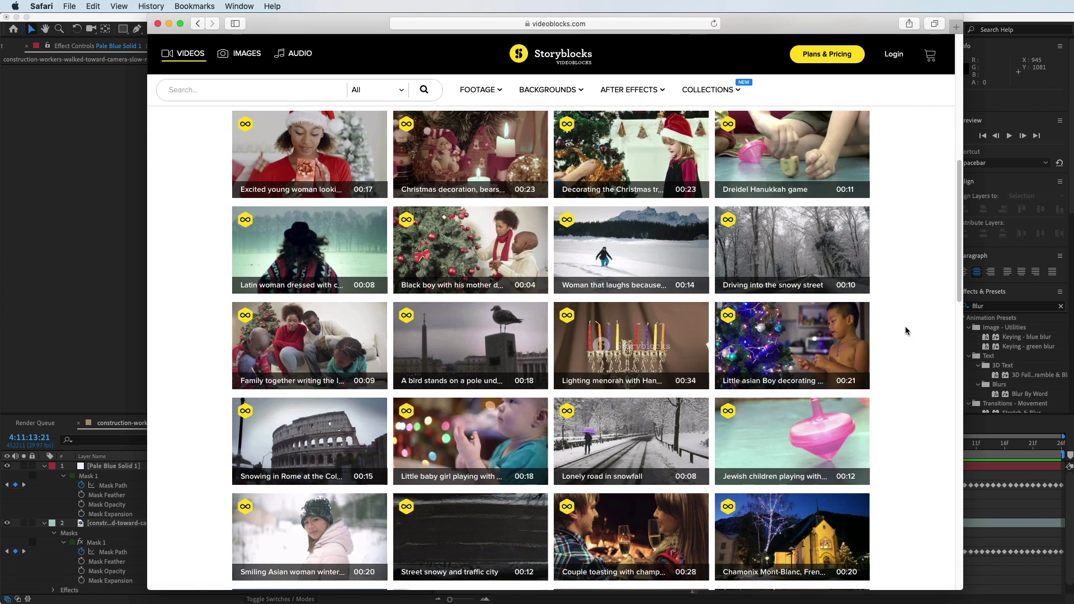
{"action": "scroll", "coordinate": [906, 325], "scroll_direction": "down", "scroll_amount": 2}
{"action": "scroll", "coordinate": [901, 325], "scroll_direction": "down", "scroll_amount": 8}
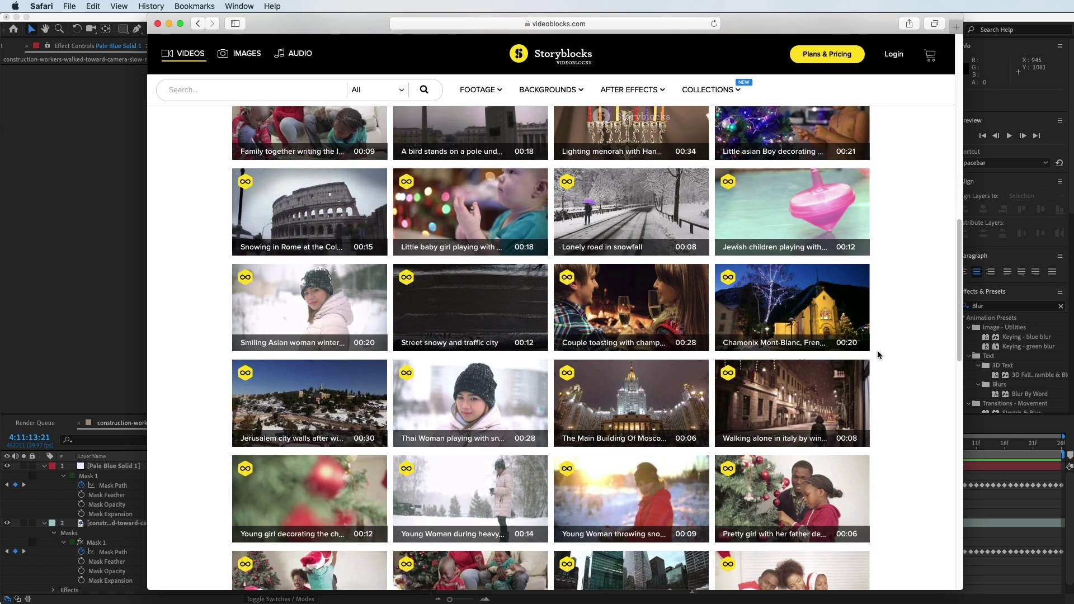
{"action": "scroll", "coordinate": [878, 349], "scroll_direction": "down", "scroll_amount": 5}
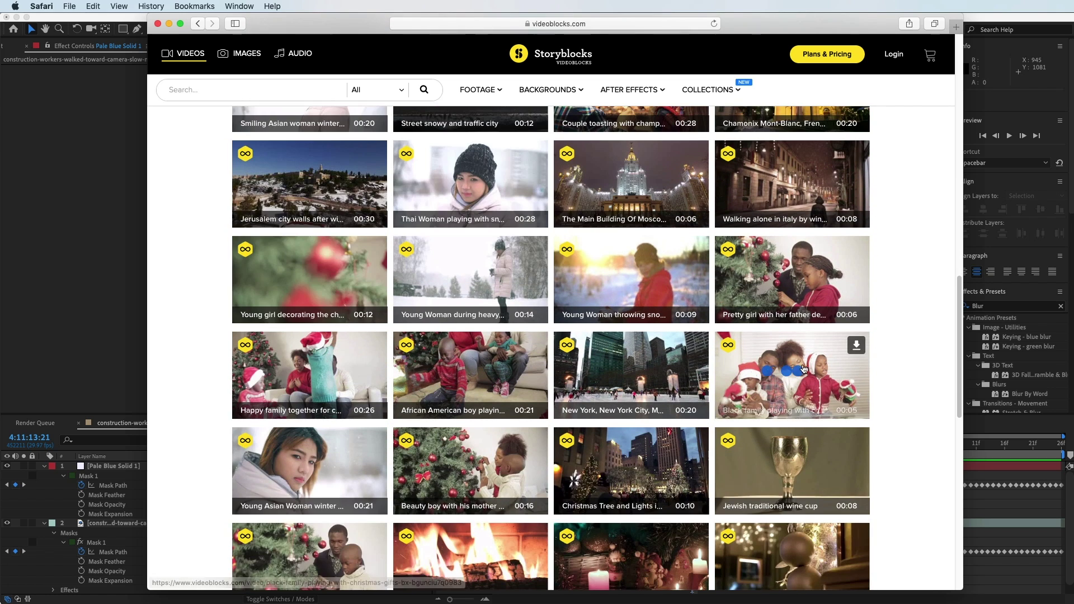
{"action": "scroll", "coordinate": [879, 352], "scroll_direction": "down", "scroll_amount": 4}
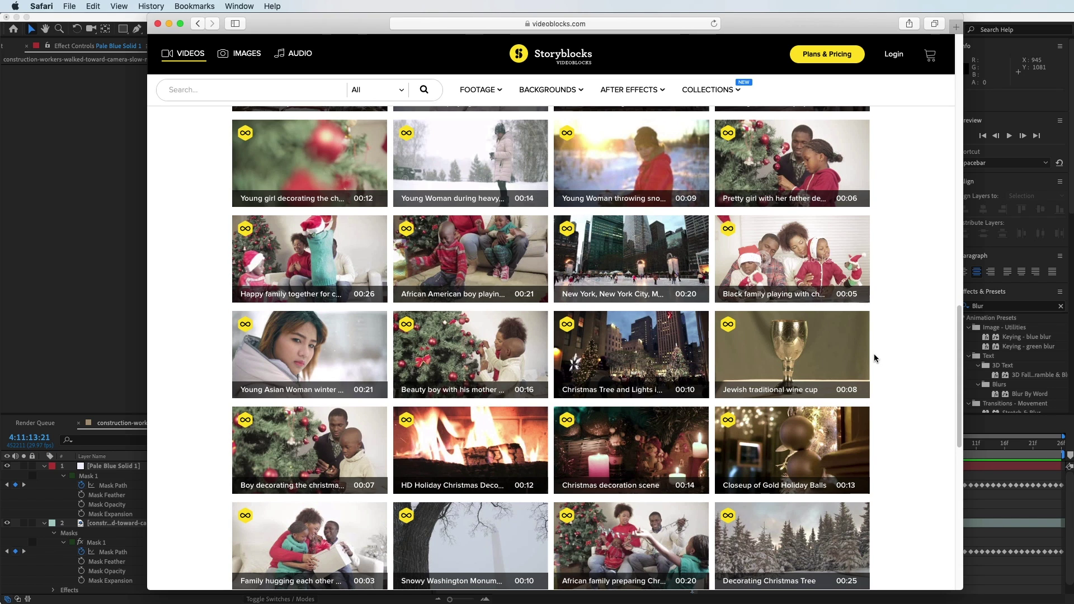
{"action": "scroll", "coordinate": [892, 357], "scroll_direction": "down", "scroll_amount": 4}
{"action": "mouse_move", "coordinate": [776, 339]}
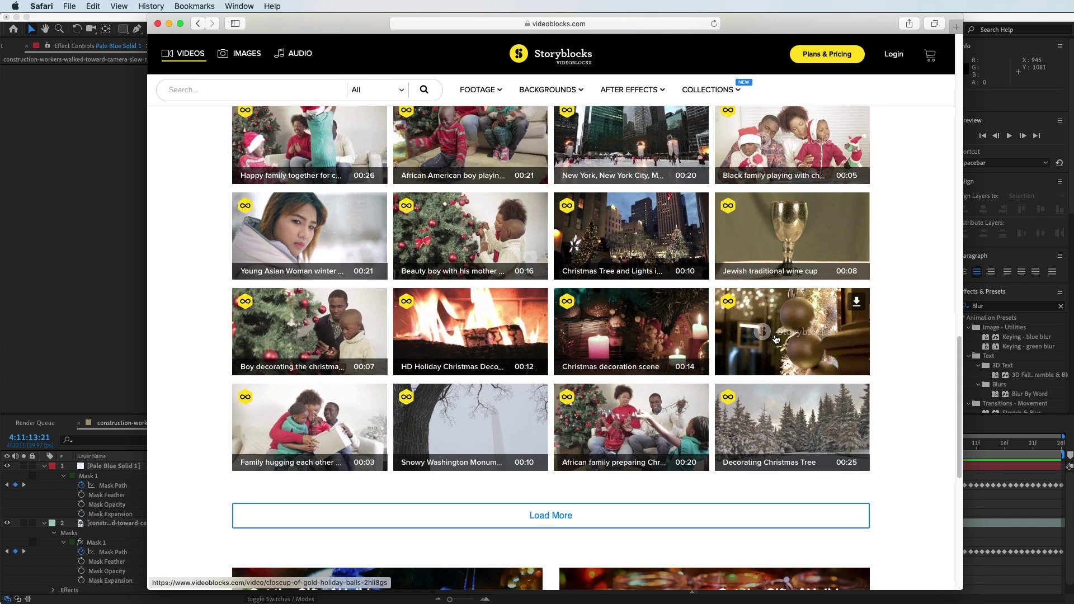
{"action": "scroll", "coordinate": [778, 335], "scroll_direction": "down", "scroll_amount": 2}
{"action": "scroll", "coordinate": [784, 330], "scroll_direction": "up", "scroll_amount": 5}
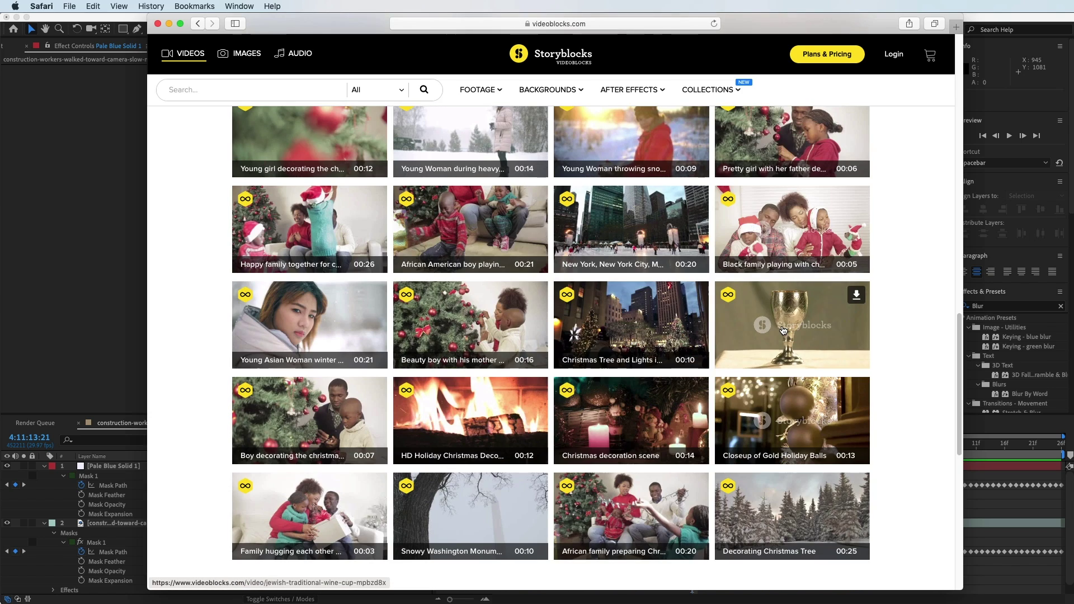
{"action": "scroll", "coordinate": [806, 356], "scroll_direction": "up", "scroll_amount": 15}
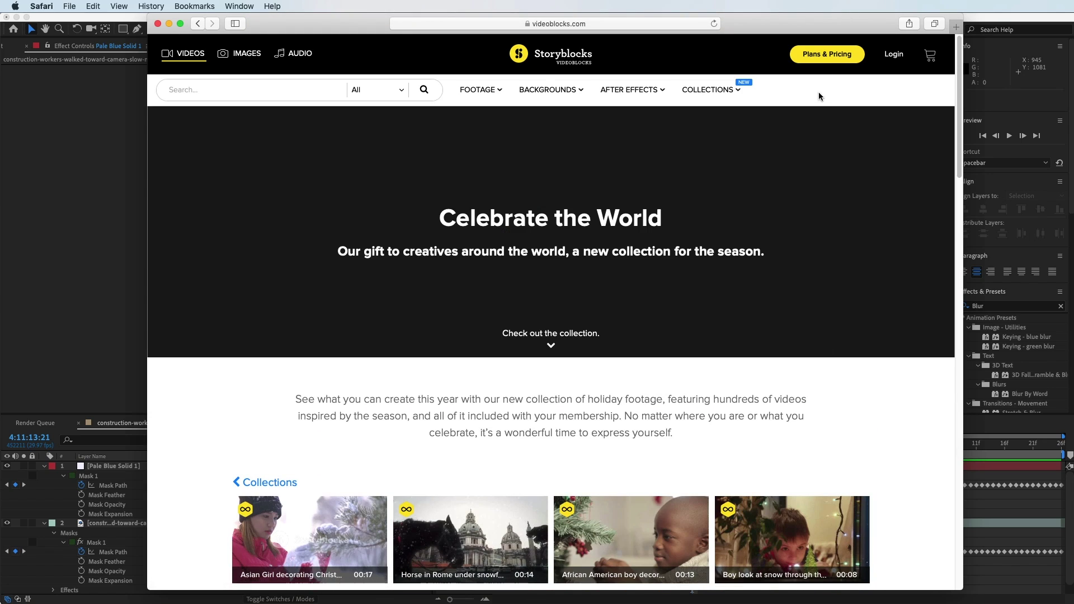